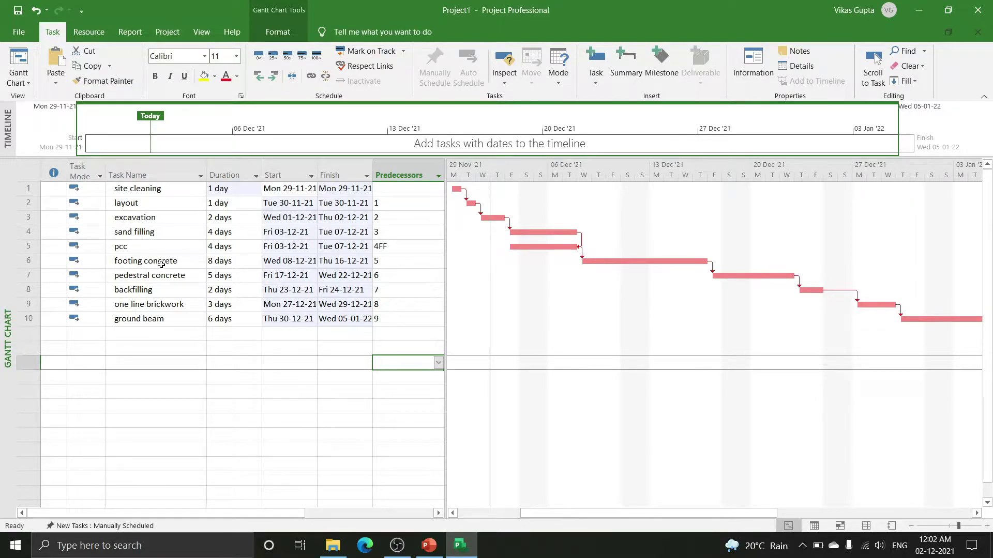
Switch to the Resource Sheet view and add the resources cement, sand, aggregate and steel
left_click(24, 85)
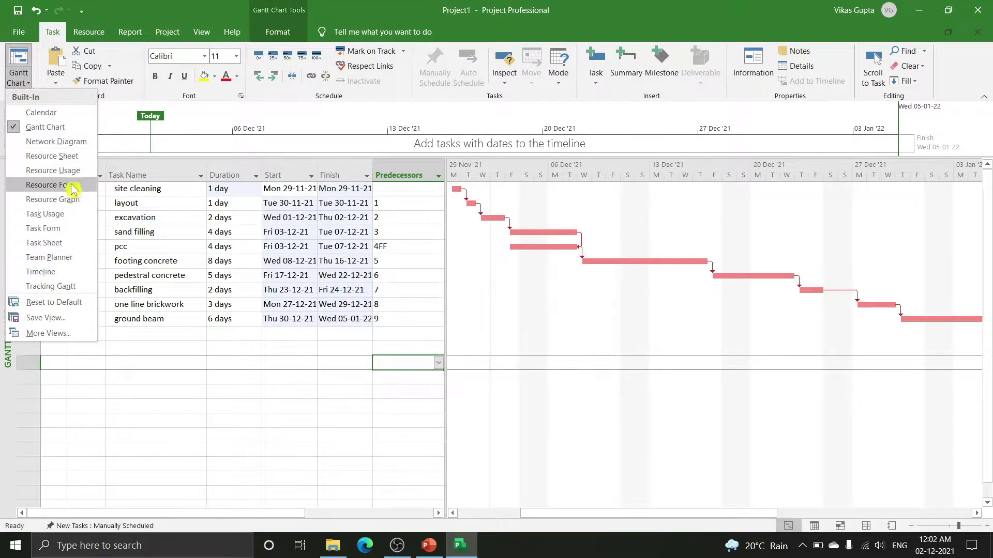
left_click(54, 157)
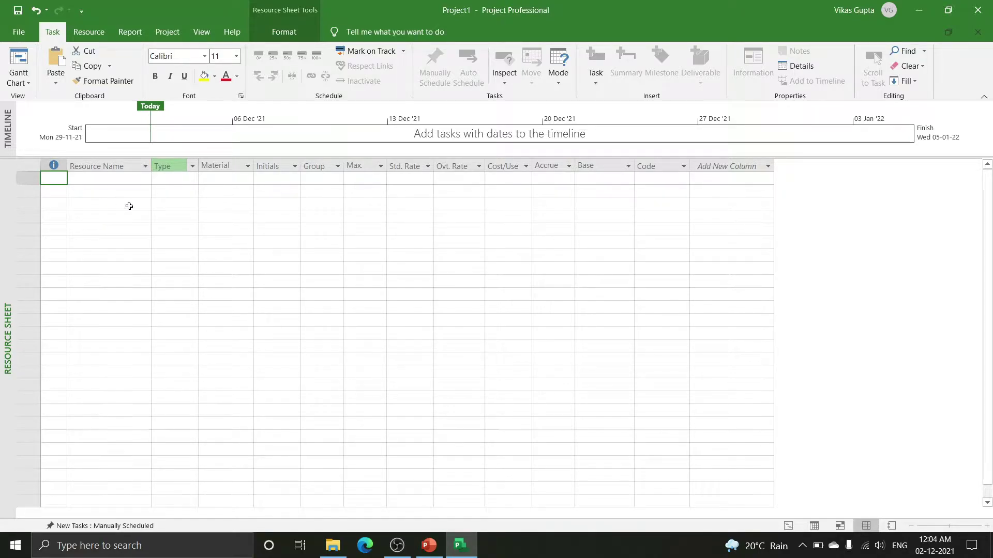
left_click(112, 181)
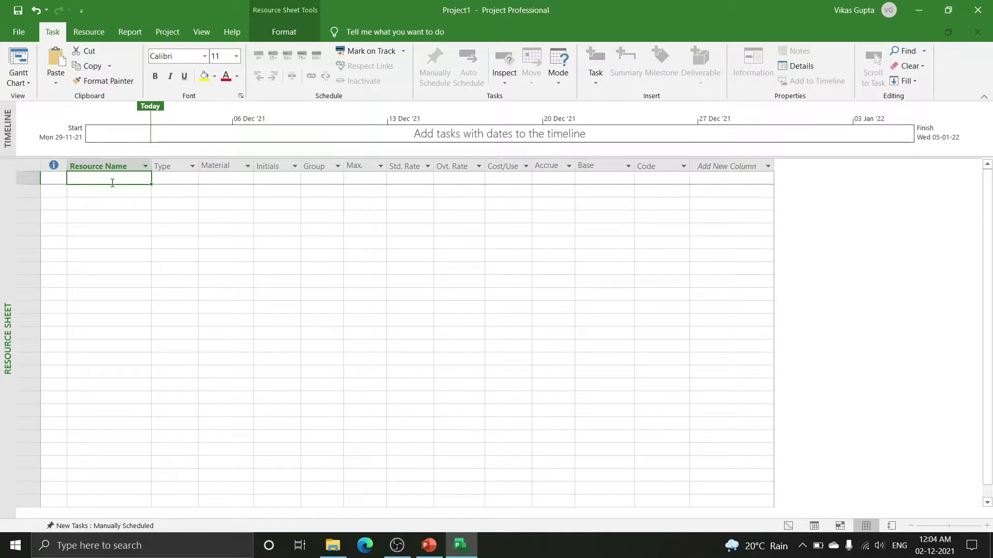
type("cement")
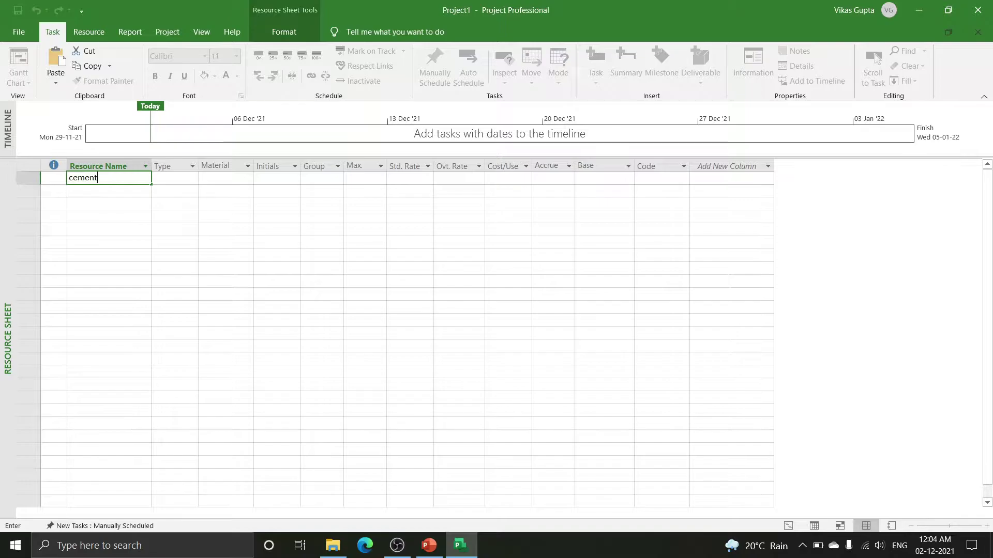
key("Return")
type("sand")
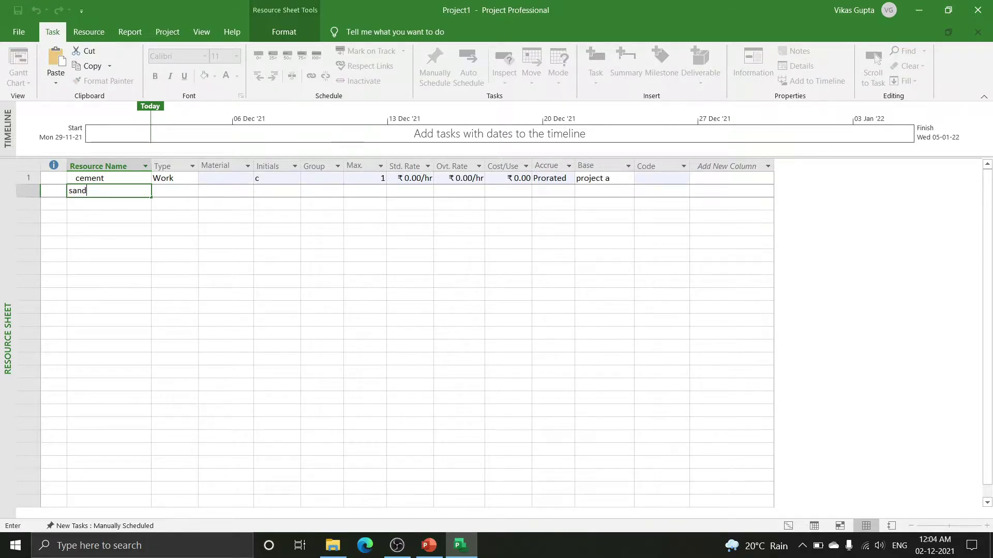
key("Return")
type("aggregate")
key("Return")
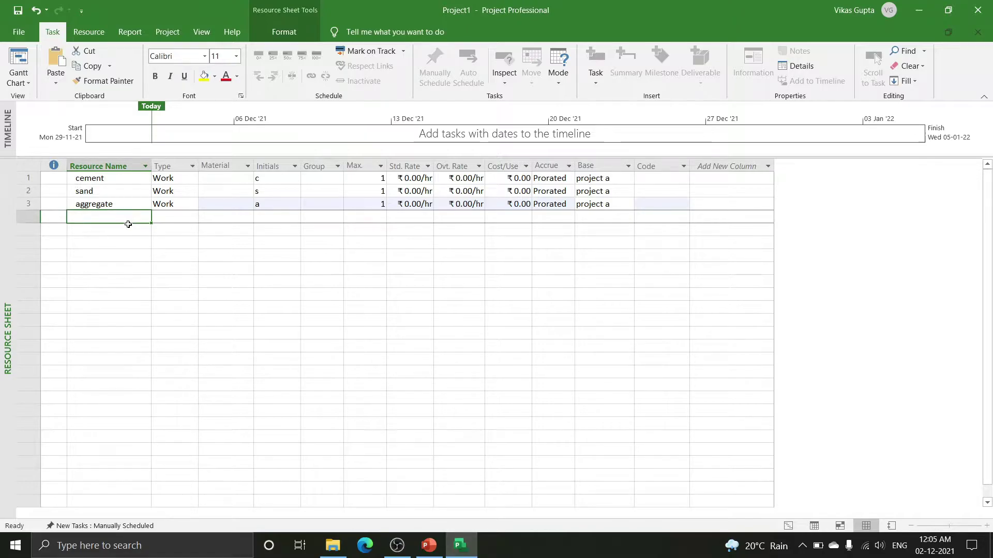
type("st")
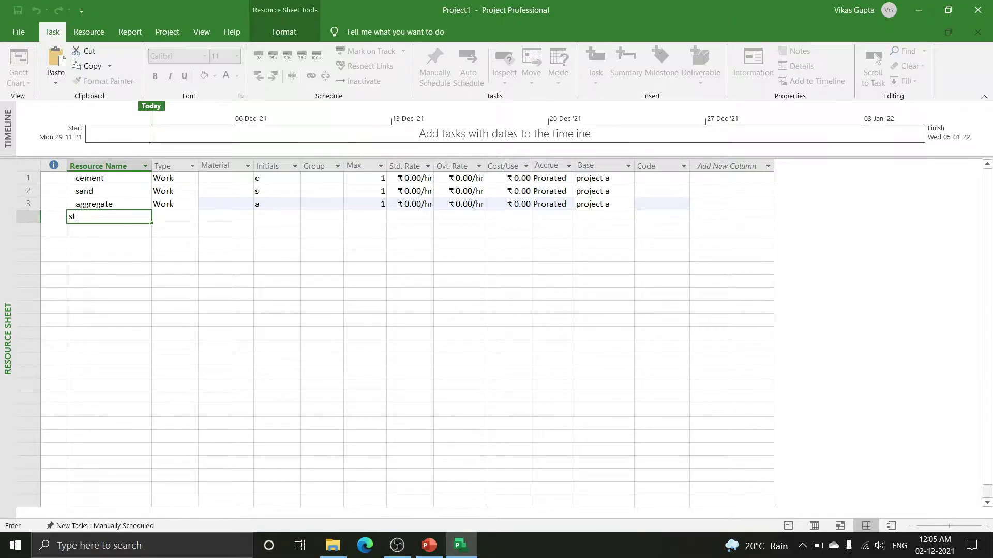
type("eel")
key("Return")
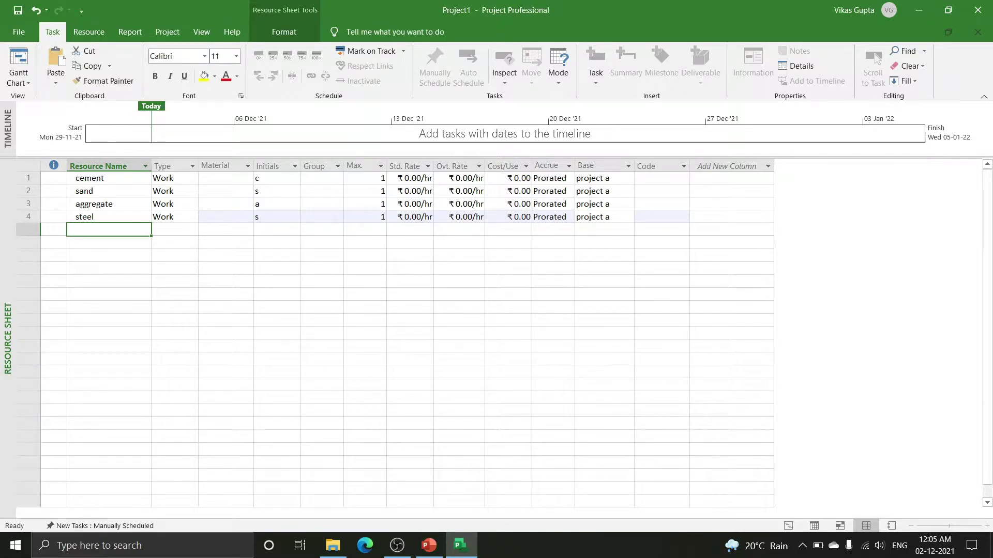
Add the resources concrete mixer, labour and bhisti below steel in the resource list
type("c")
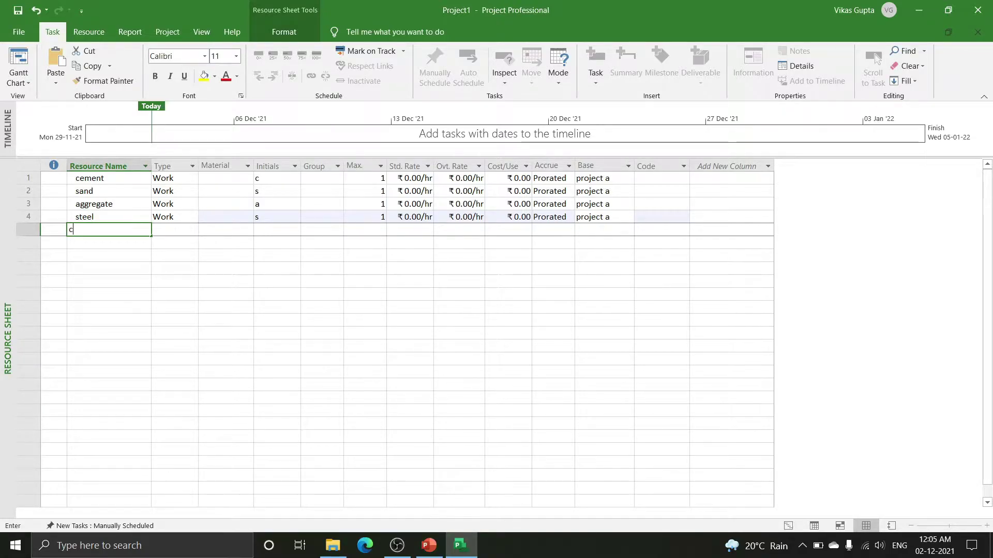
type("onc")
type("rete mixer")
key("Return")
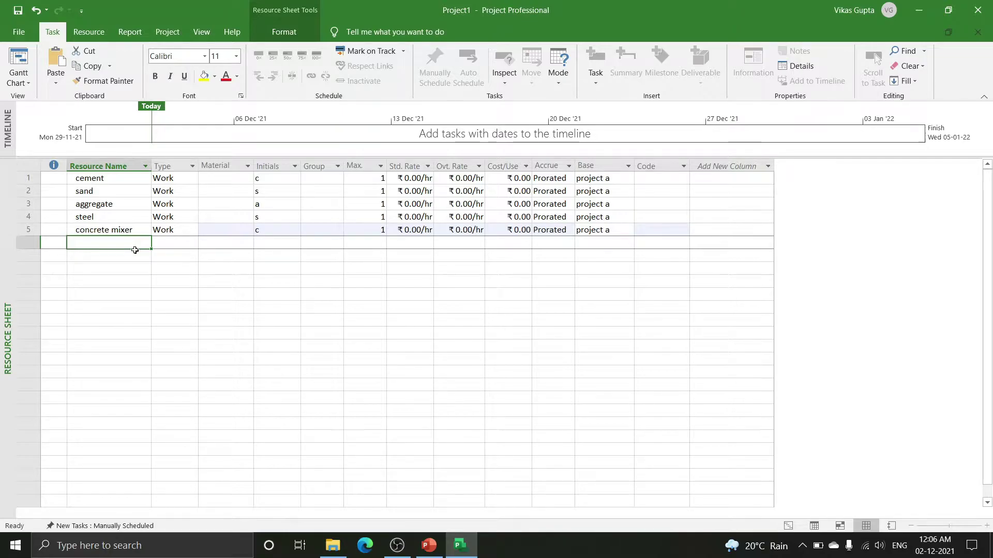
type("labour")
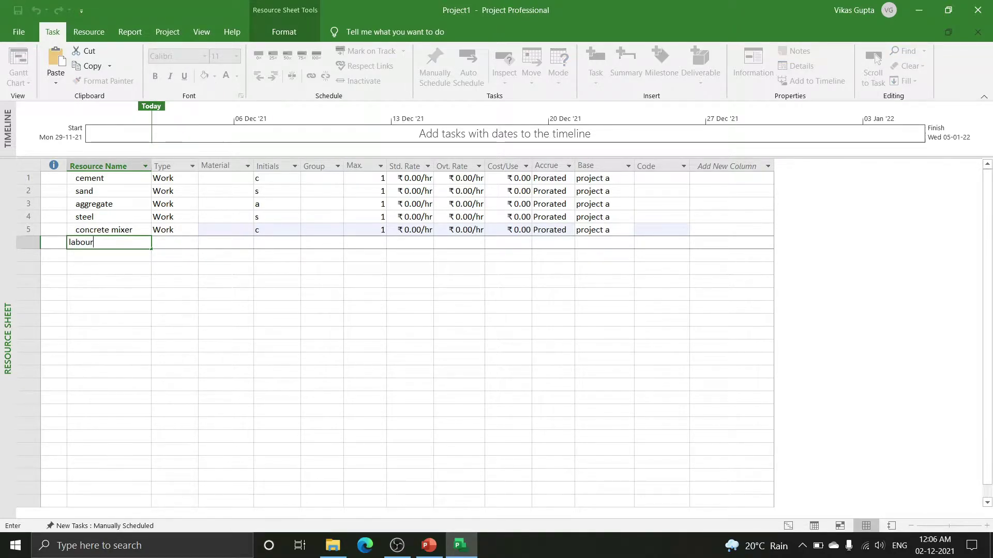
key("Return")
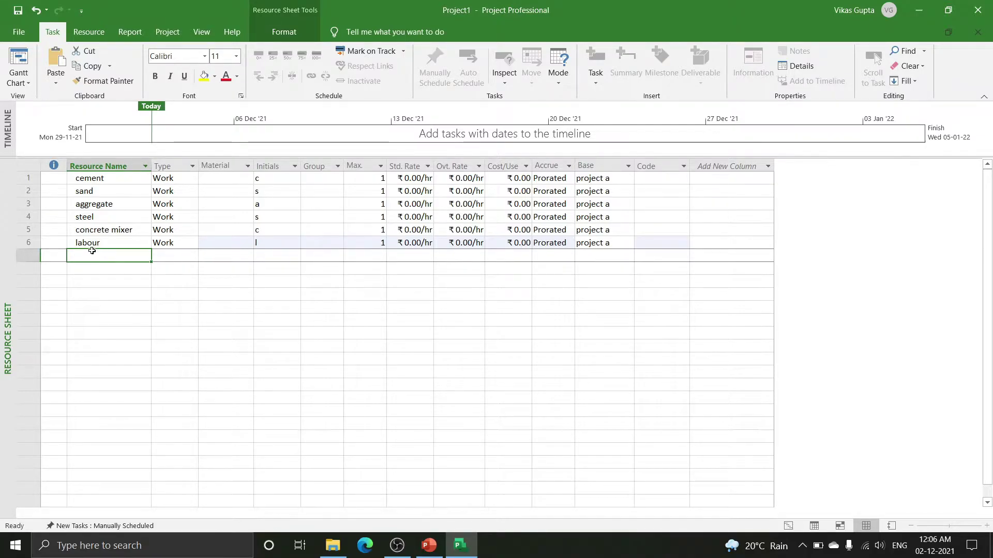
type("bh")
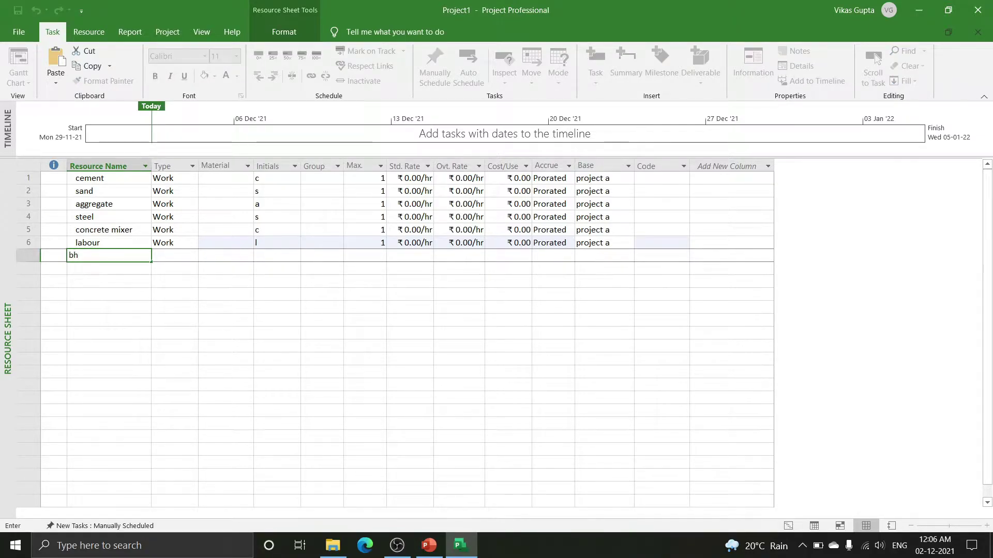
type("isti")
key("Return")
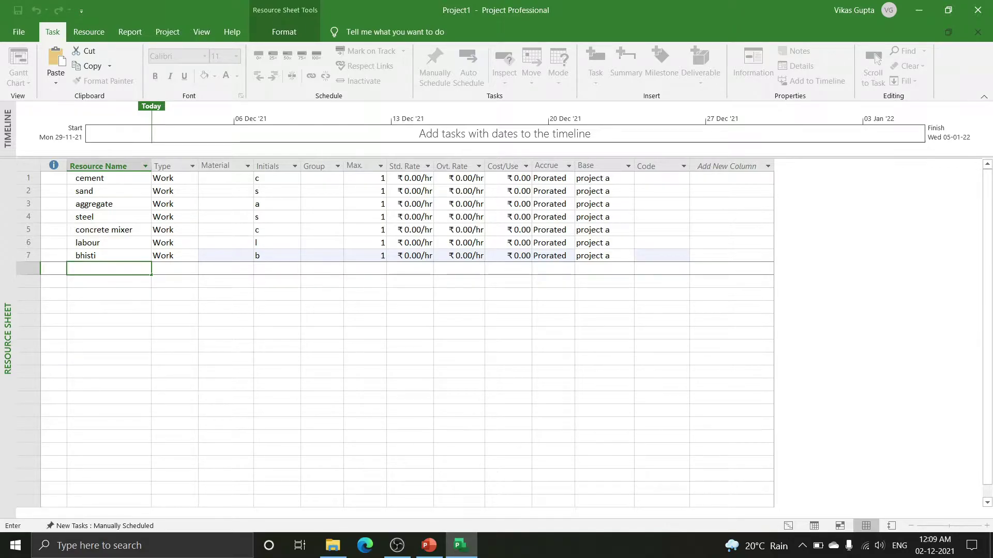
Add the resources site supervisor and site engineer below bhisti in the resource list
type("site supervisor")
key("Return")
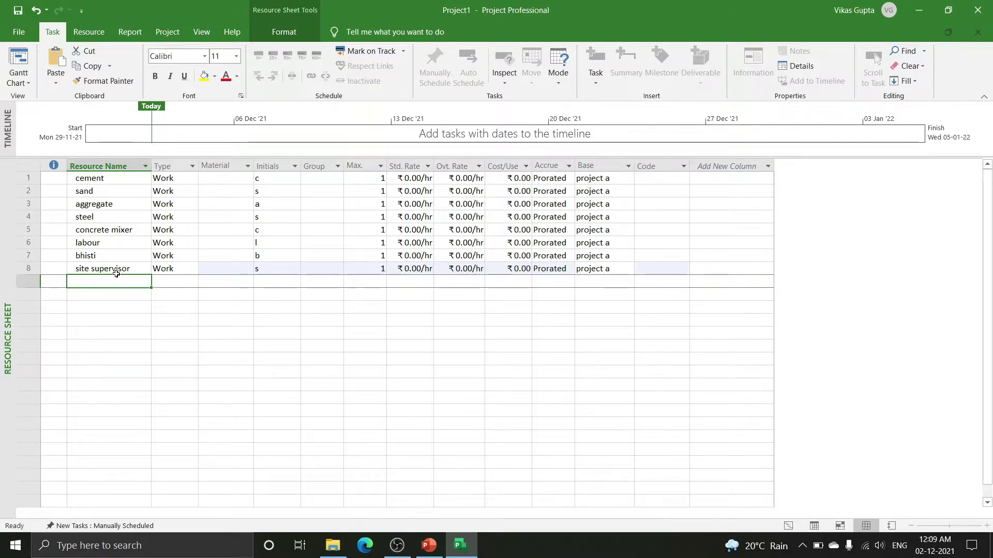
type("s")
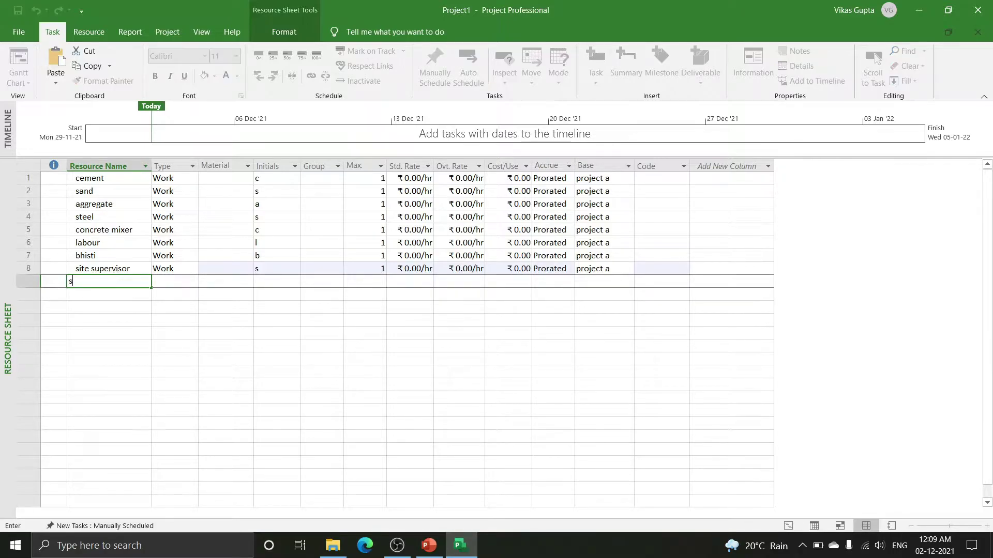
type("ite e")
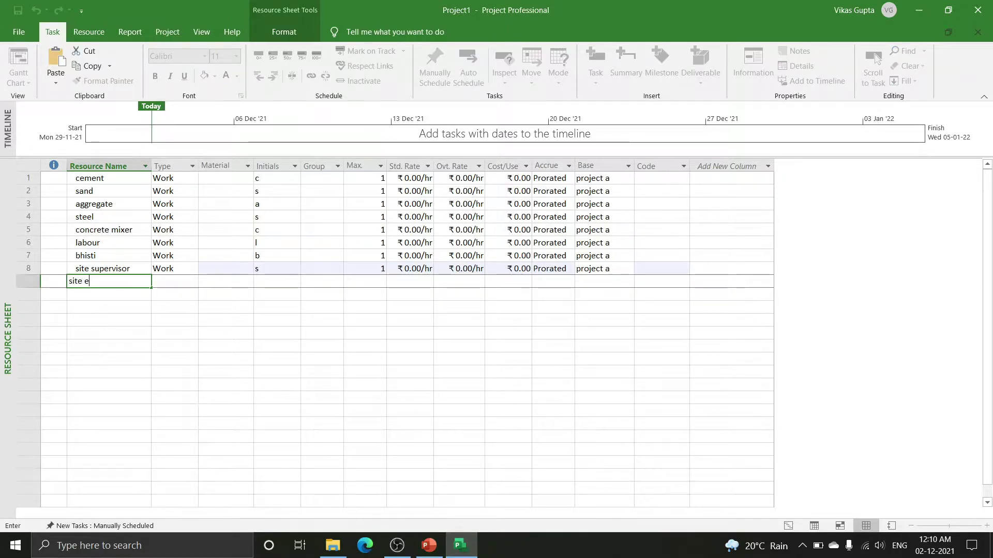
type("ngineer")
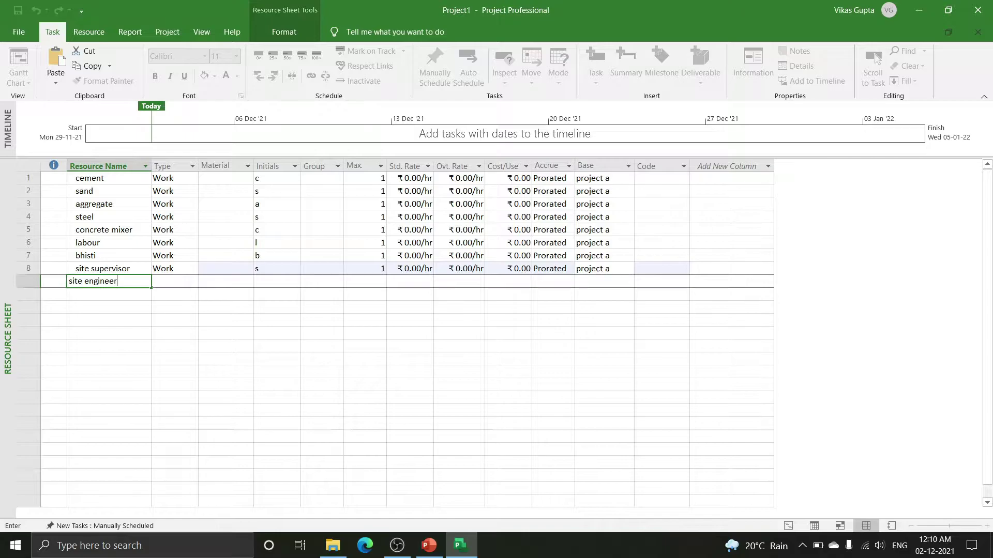
key("Return")
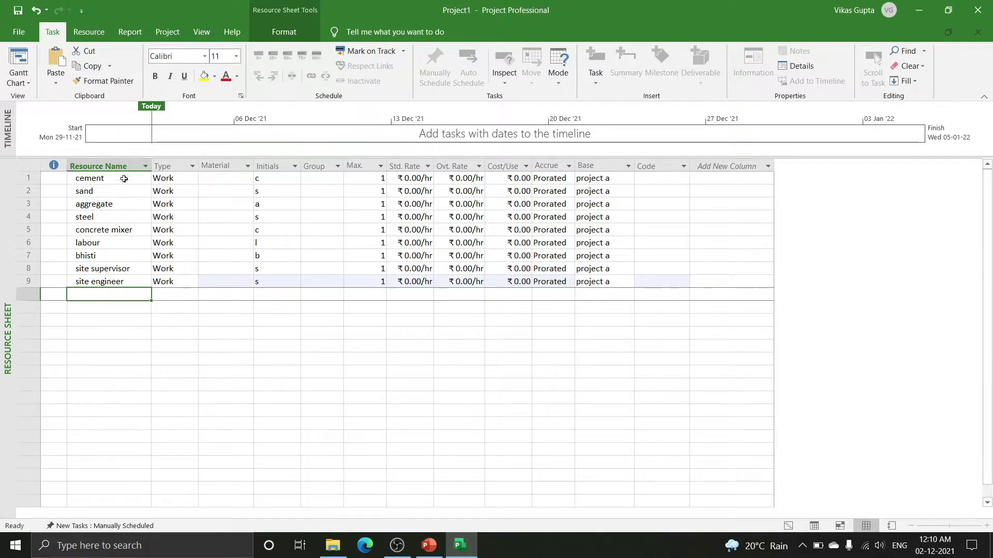
Set the resource type of cement and sand to Material
left_click(177, 179)
left_click(192, 178)
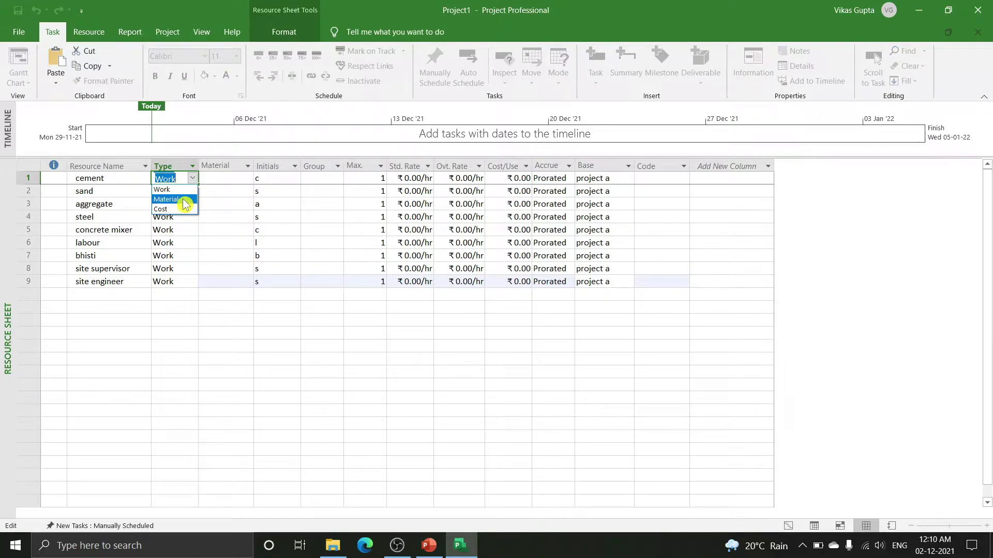
left_click(185, 200)
left_click(171, 191)
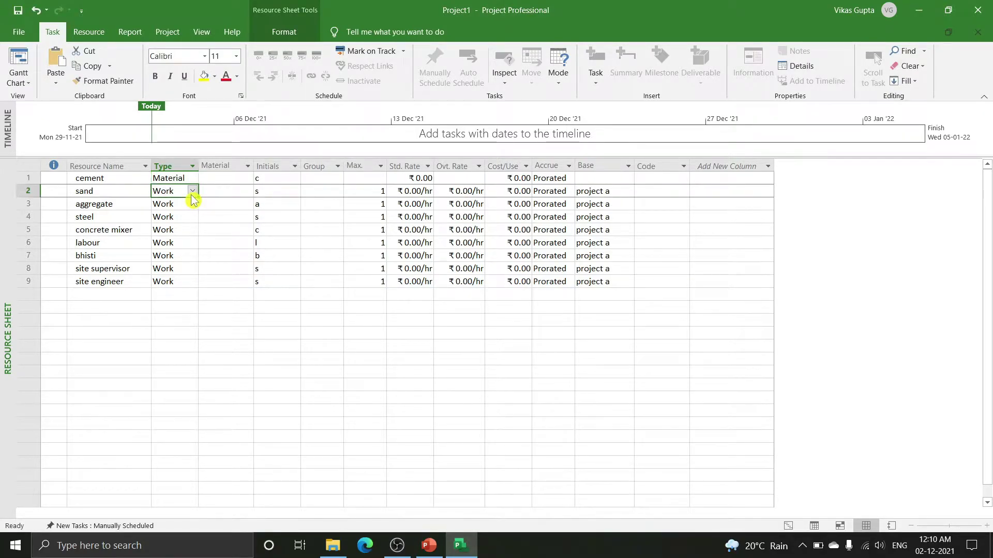
left_click(191, 191)
left_click(183, 211)
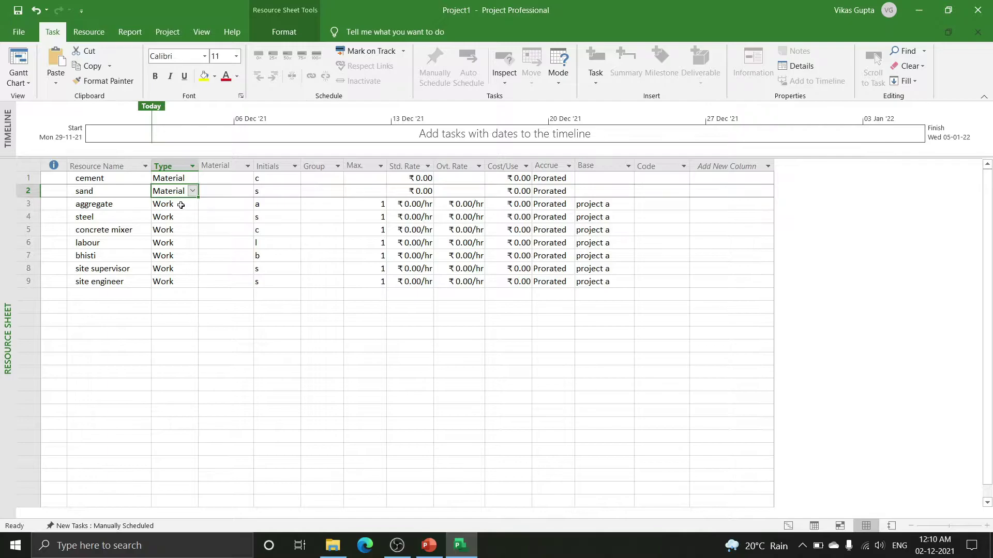
Set the resource type of aggregate and steel to Material
left_click(182, 205)
left_click(192, 203)
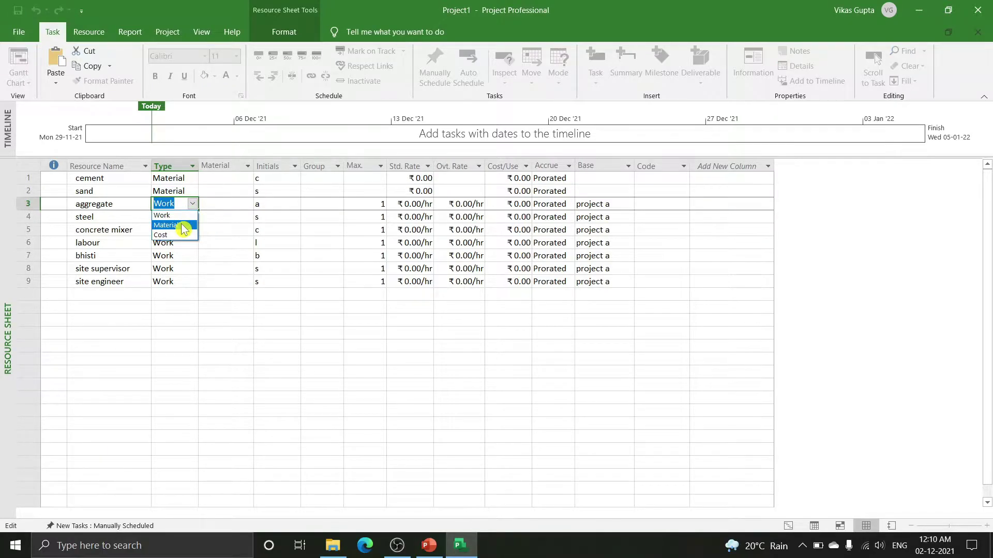
left_click(185, 224)
left_click(445, 259)
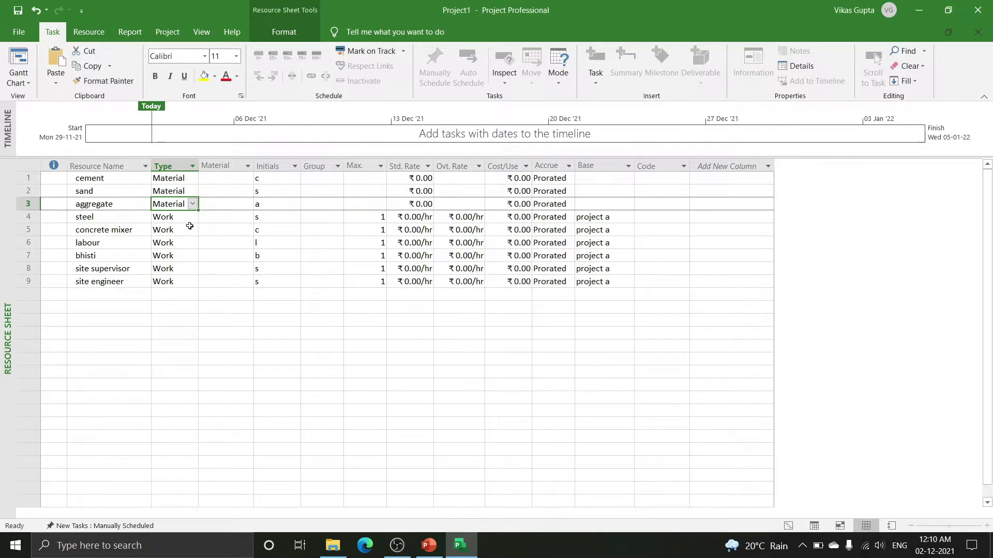
left_click(182, 221)
left_click(192, 216)
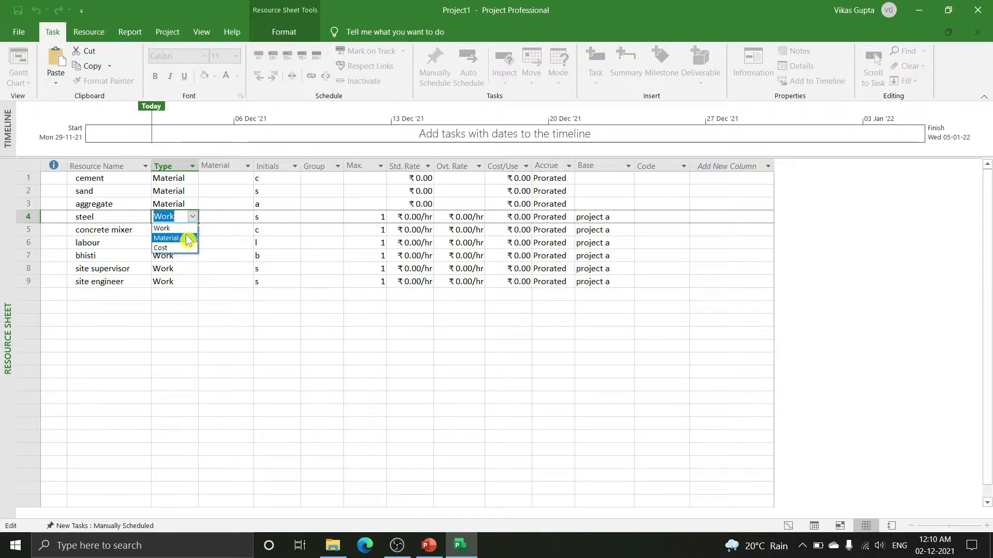
left_click(184, 239)
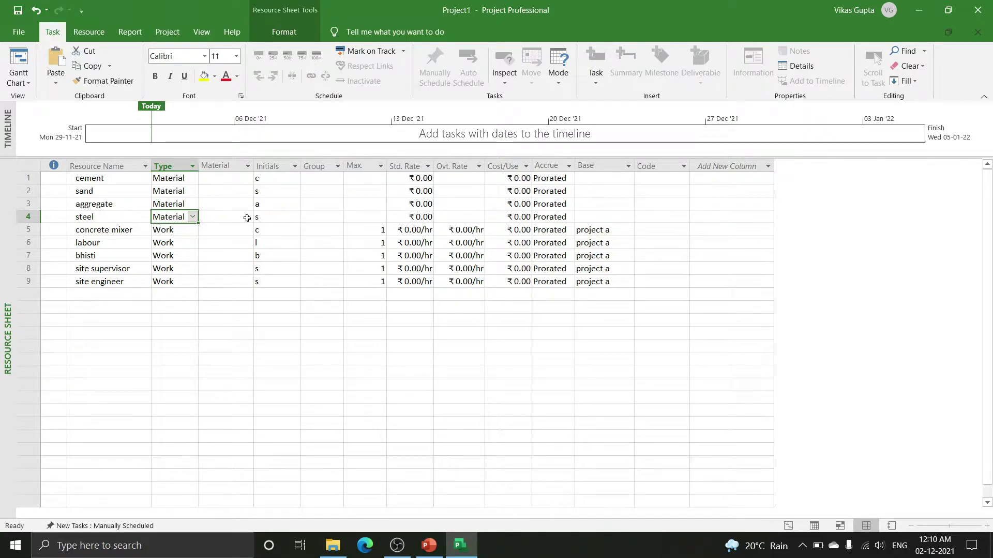
Change the initials of the steel resource to "st" in its resource information
double_click(263, 218)
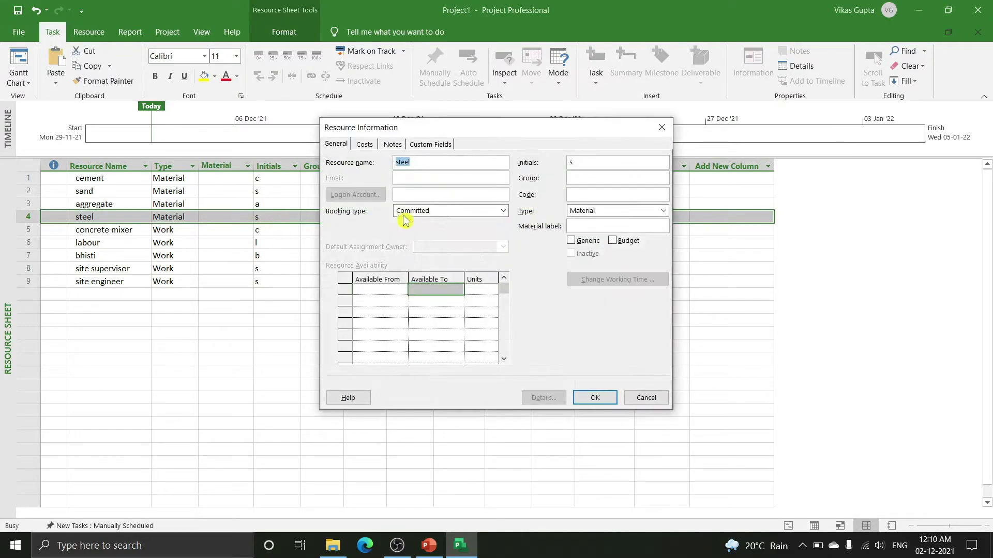
left_click(577, 164)
type("t")
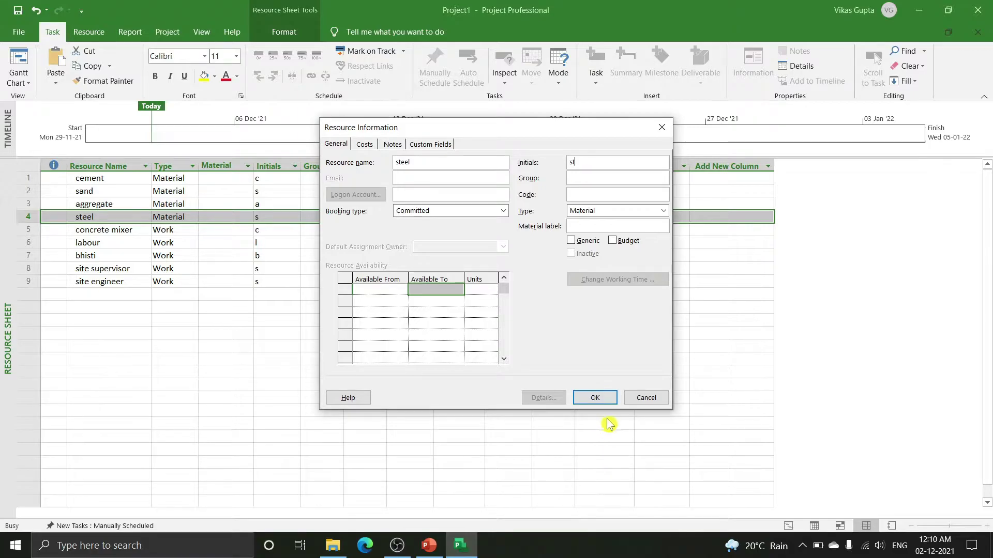
left_click(604, 401)
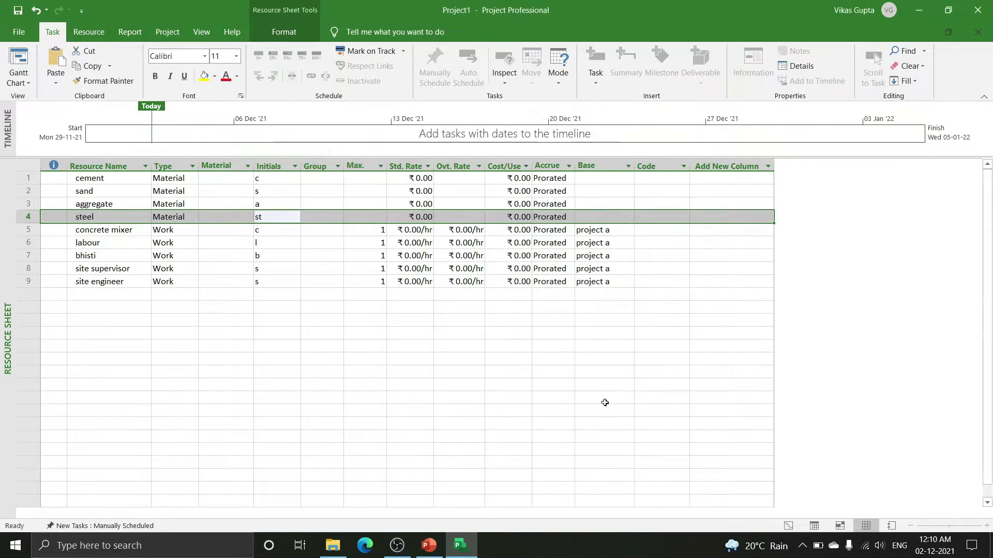
Change the initials of the concrete mixer resource to "cm" in its resource information
double_click(263, 238)
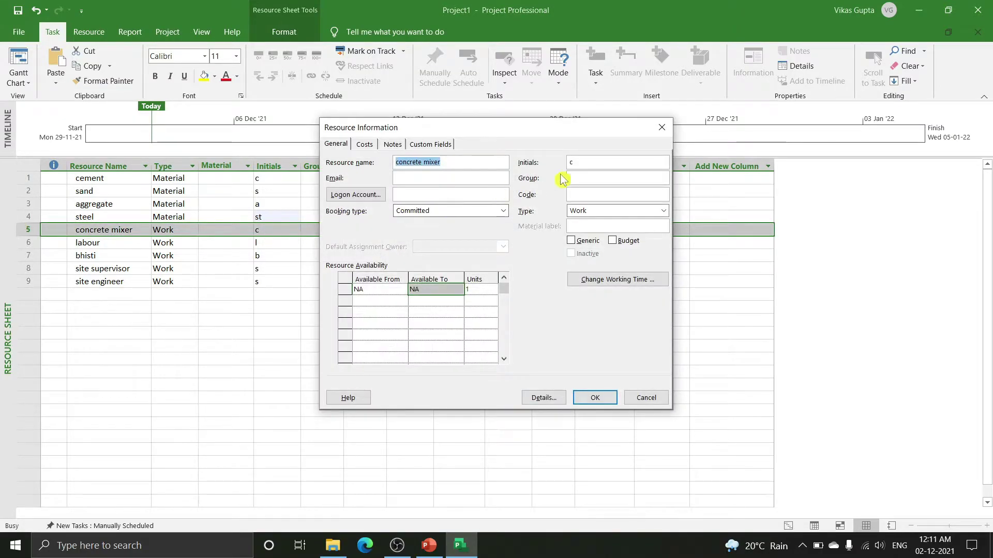
left_click(588, 161)
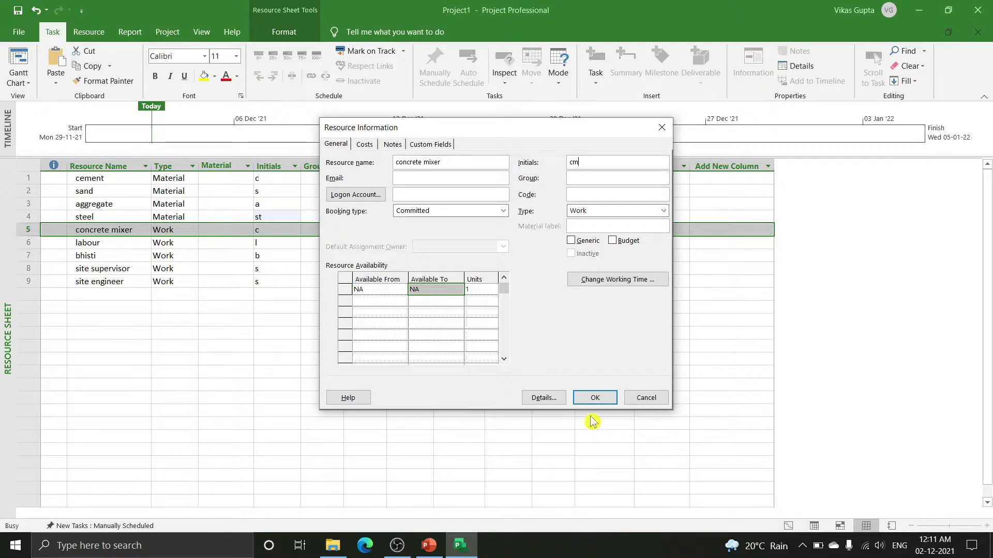
left_click(595, 398)
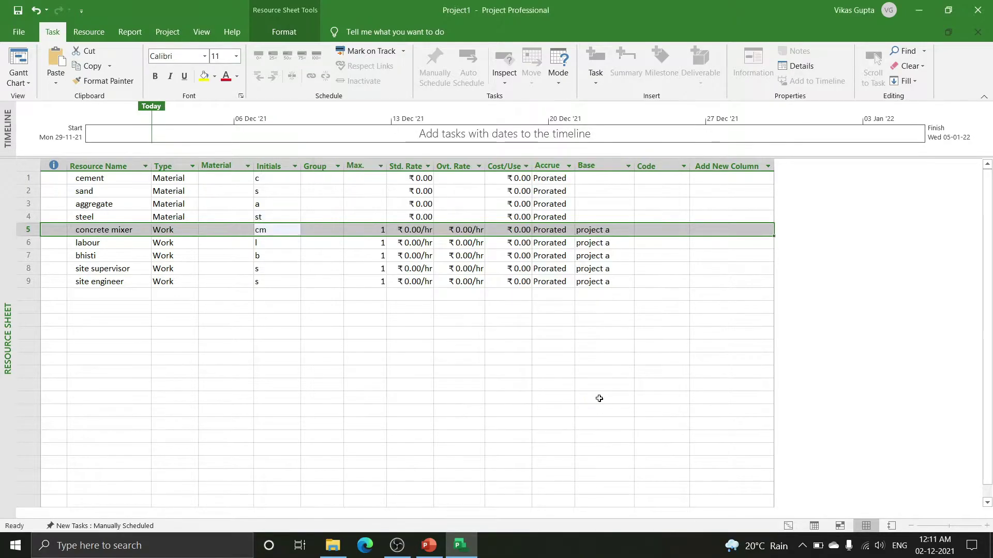
Change the initials of the site supervisor resource to "sup" in its resource information
double_click(264, 269)
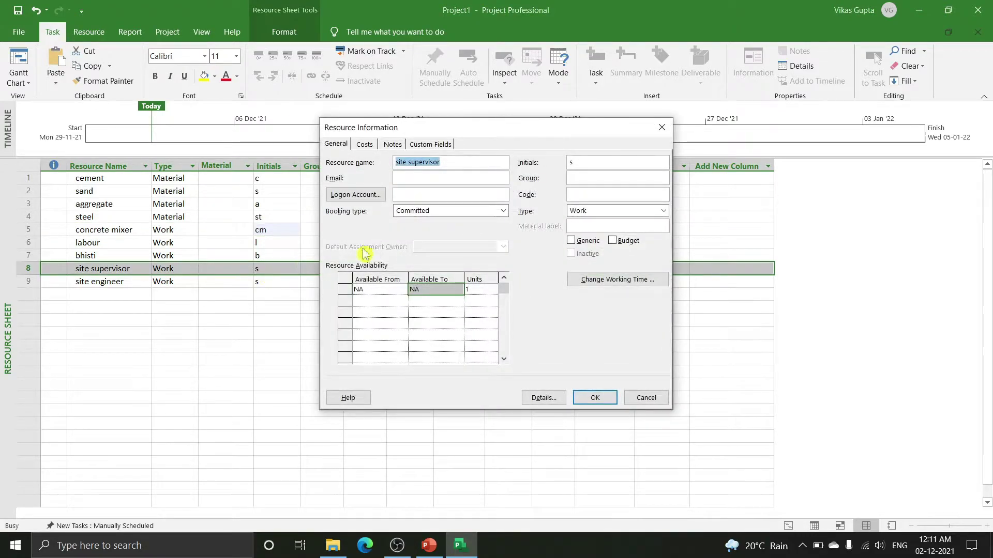
left_click(584, 163)
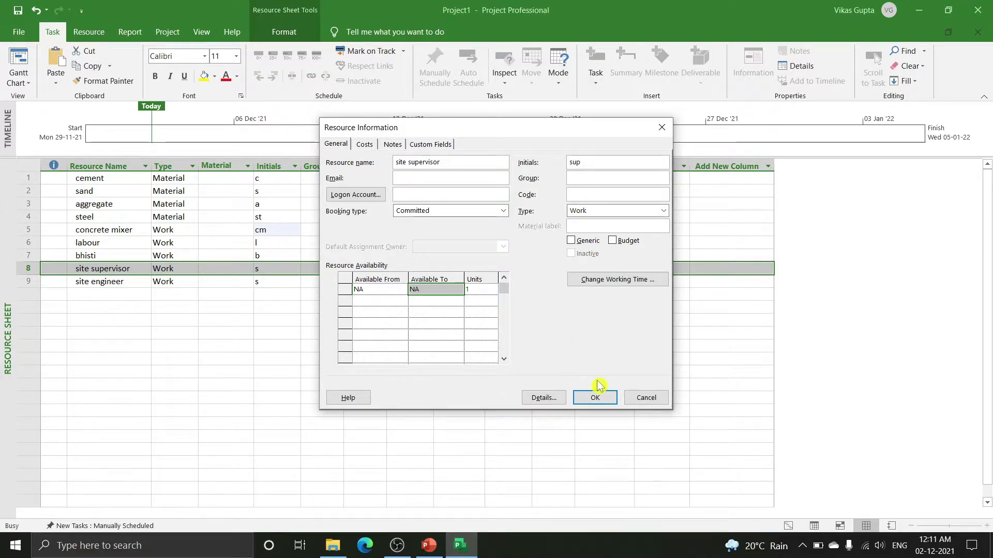
left_click(595, 397)
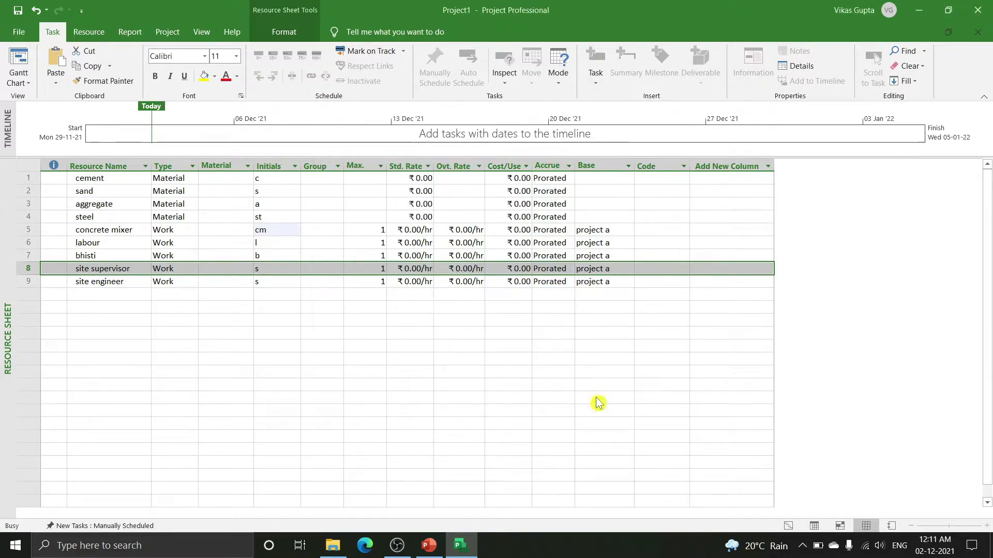
Change the initials of the site engineer resource to "se" in its resource information
double_click(271, 287)
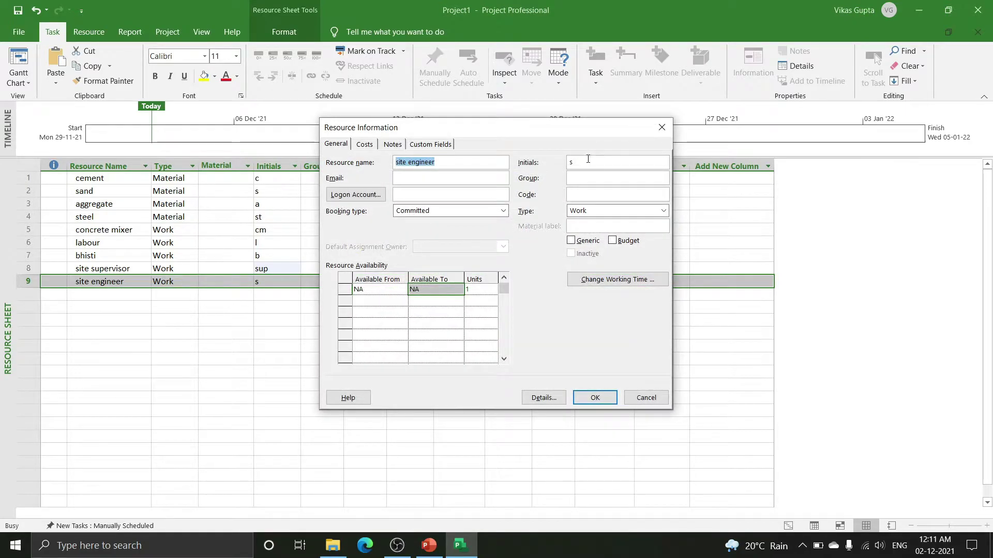
left_click(587, 161)
type("e")
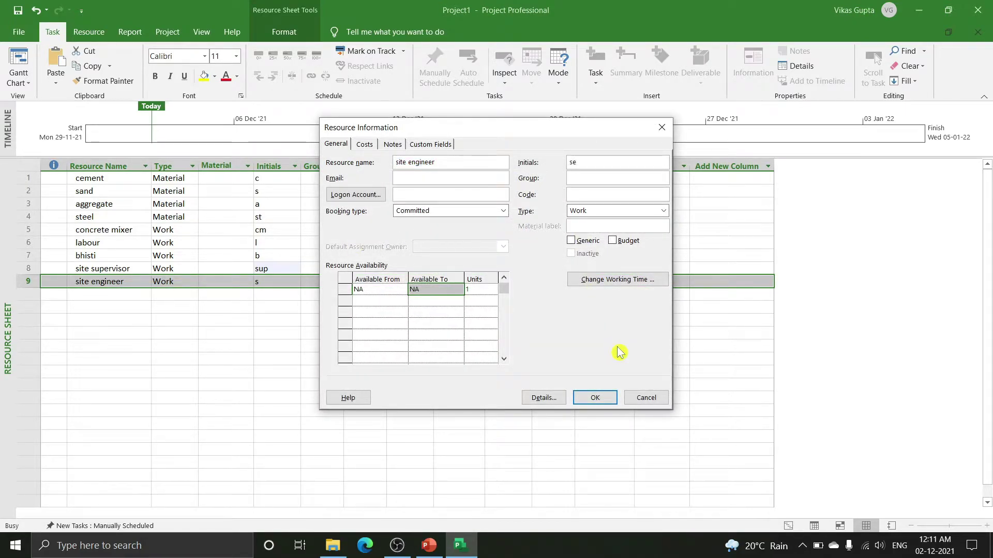
left_click(594, 398)
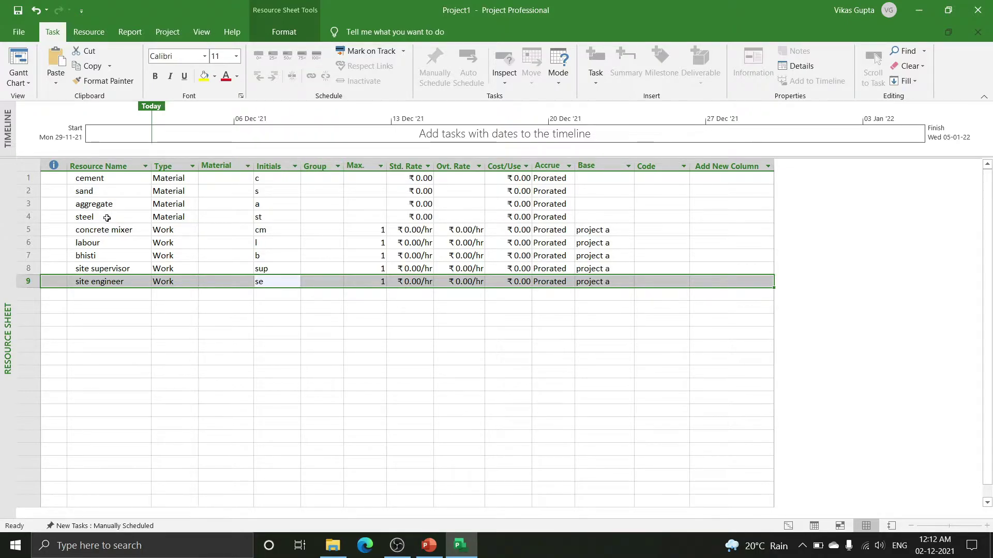
Enter "bags" as the group of the cement resource and "cuft" as the group of sand
left_click(323, 177)
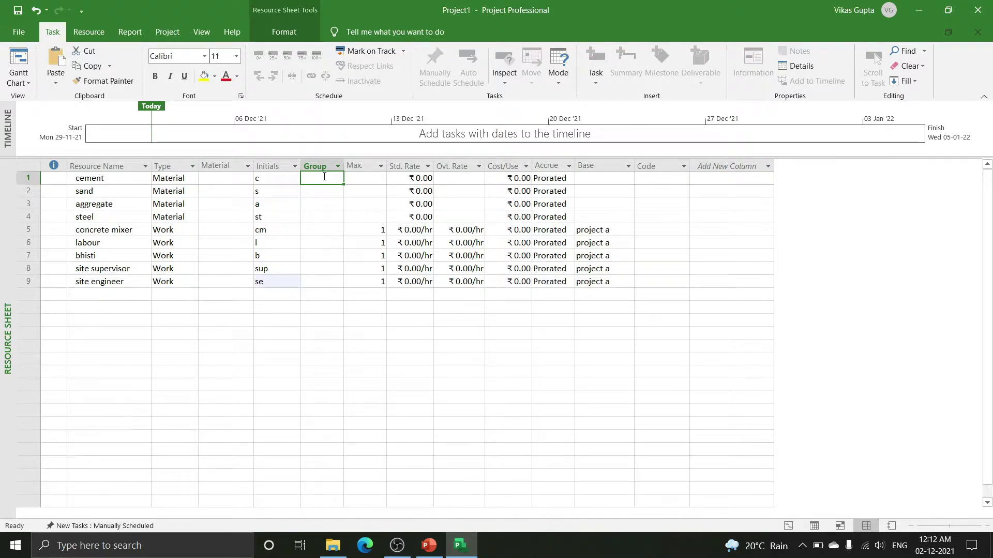
type("bags")
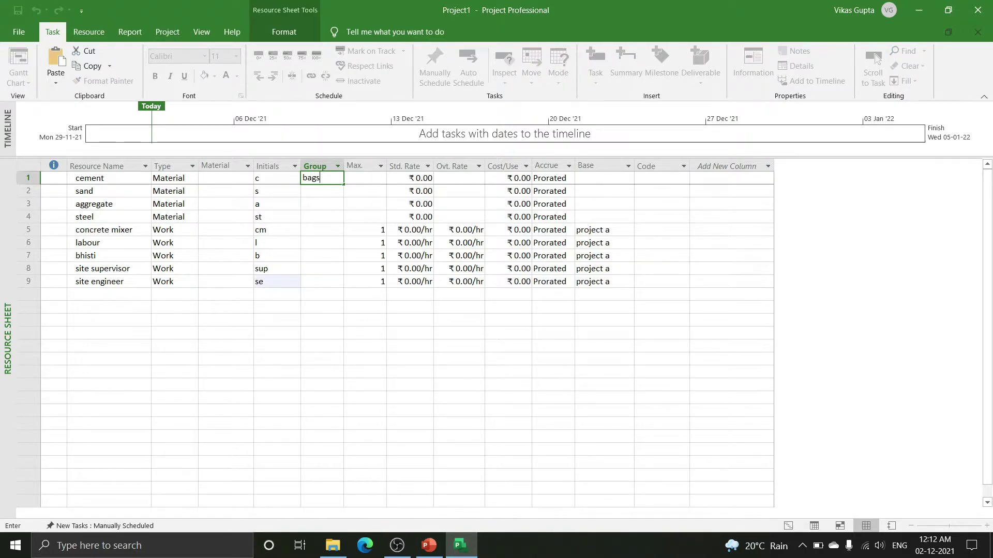
key("Return")
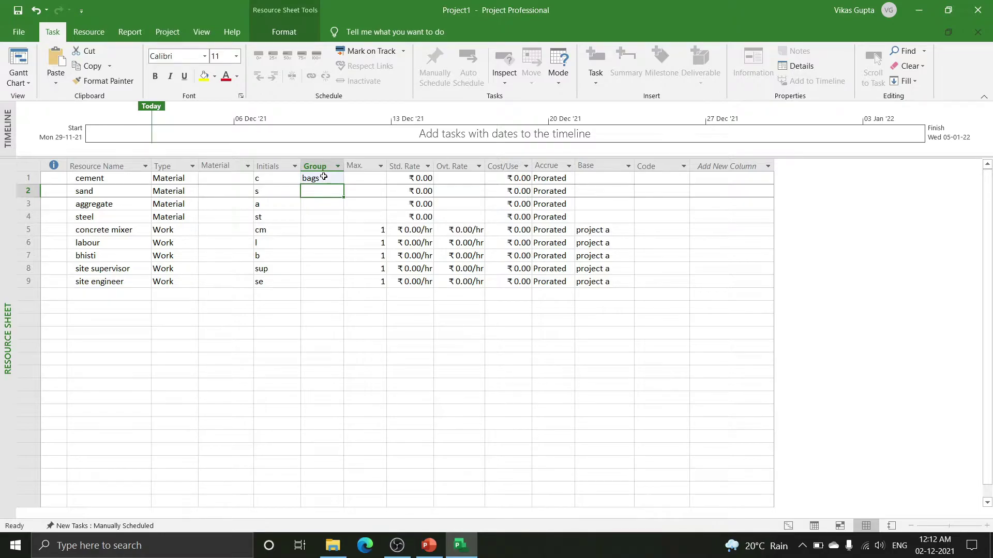
type("cu")
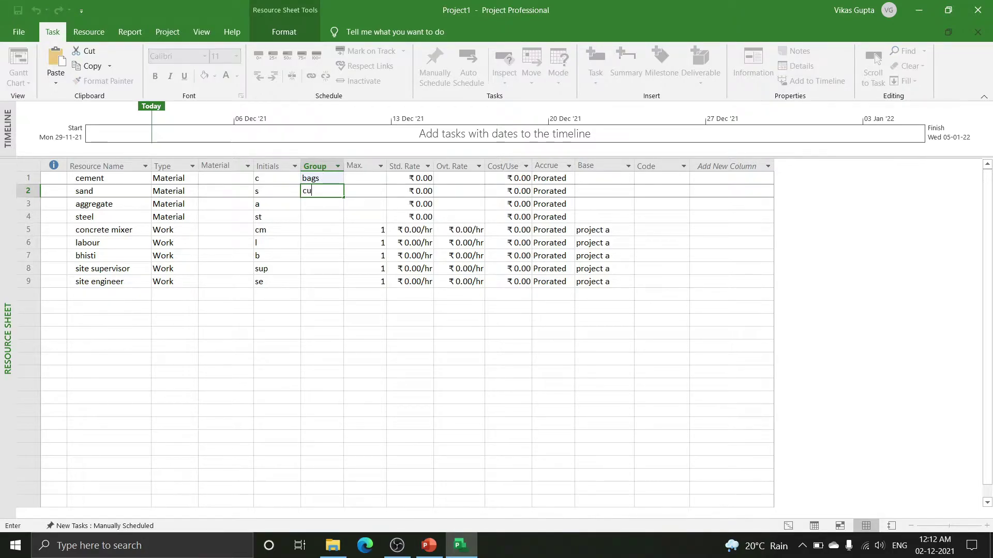
type("ft")
key("Return")
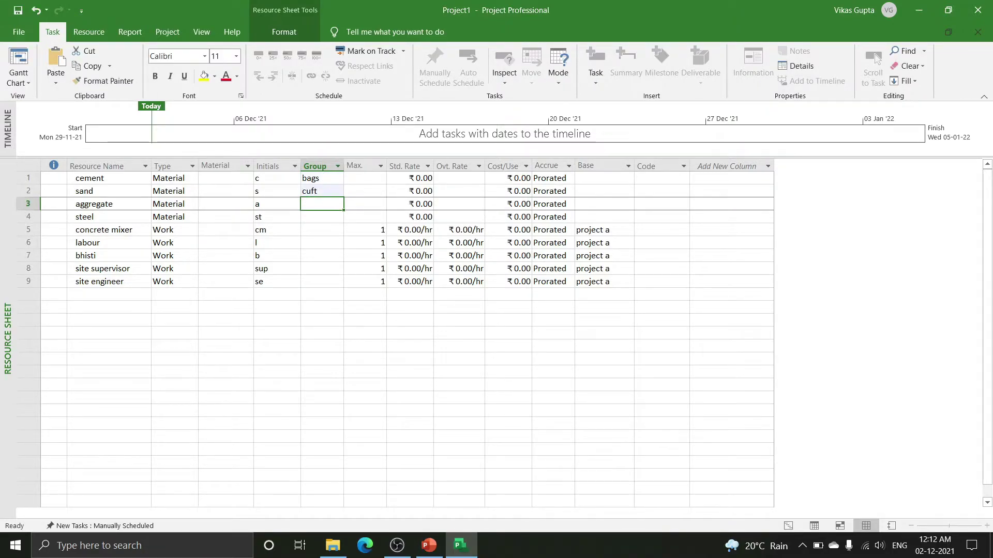
Enter "cuft" as the group of the aggregate resource and "kg" as the group of steel
type("cuf")
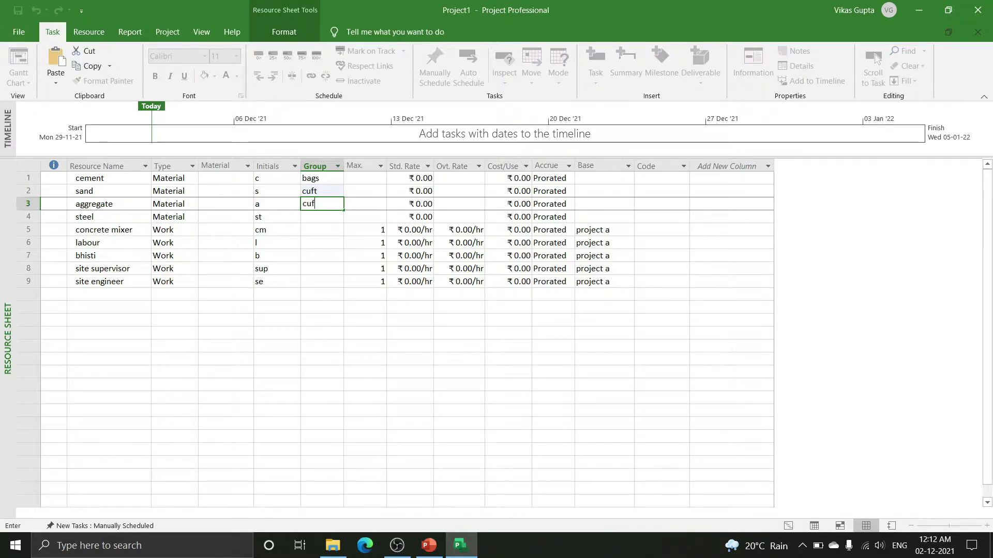
type("t")
key("Return")
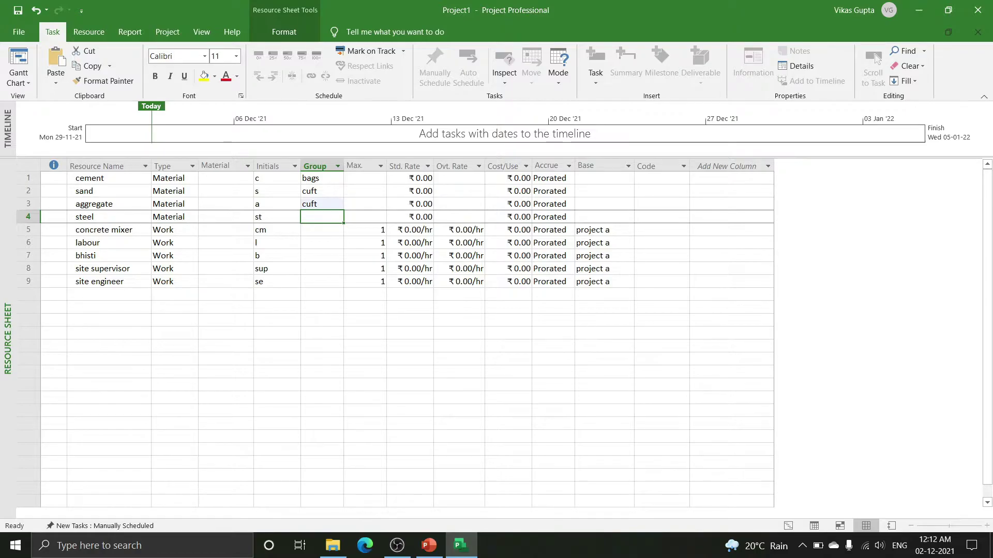
type("k")
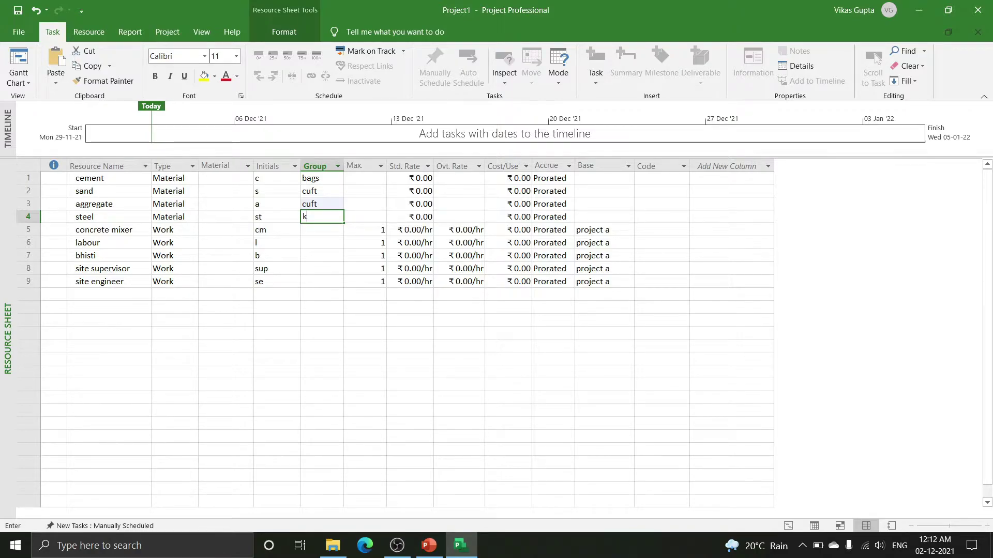
type("g")
key("Return")
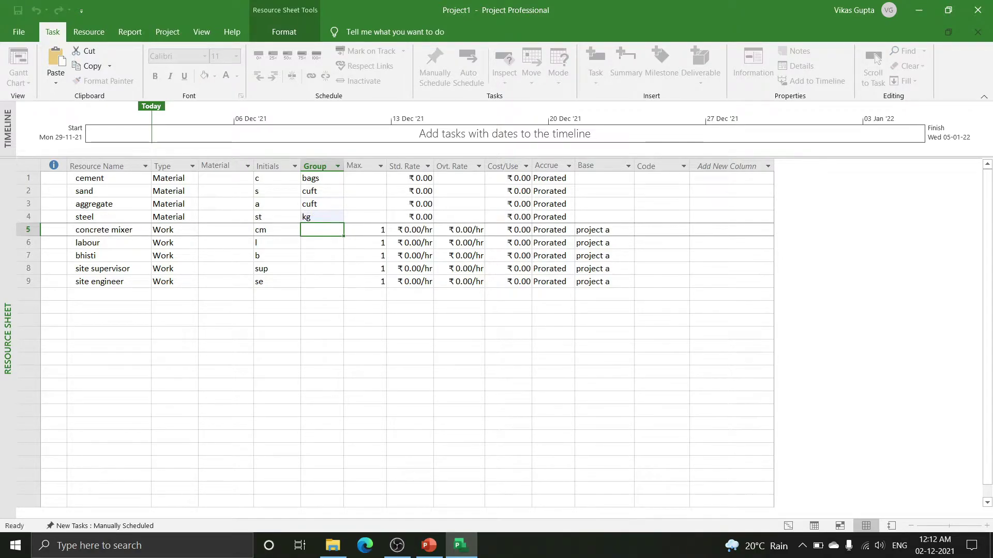
Set the maximum units of the labour resource to 5
left_click(376, 229)
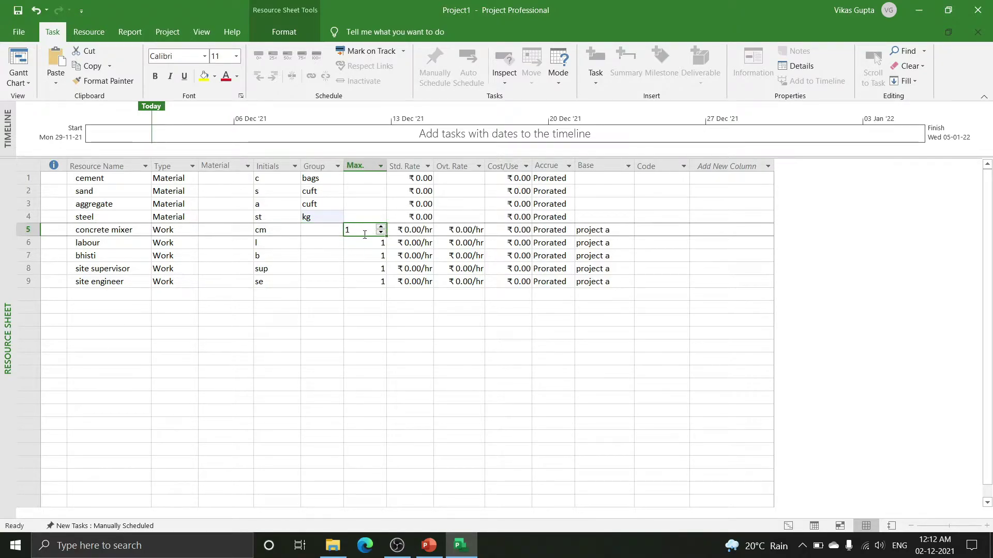
left_click(373, 244)
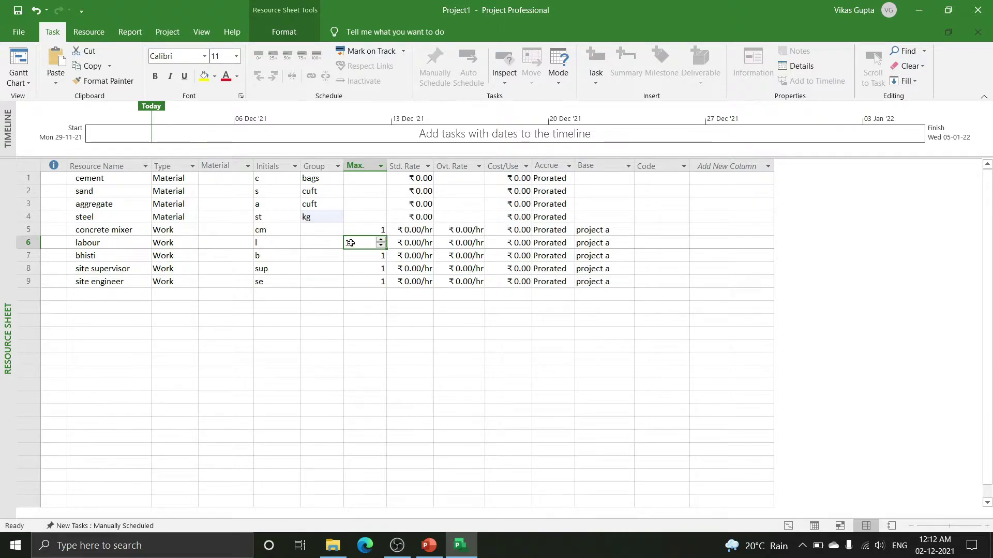
type("5")
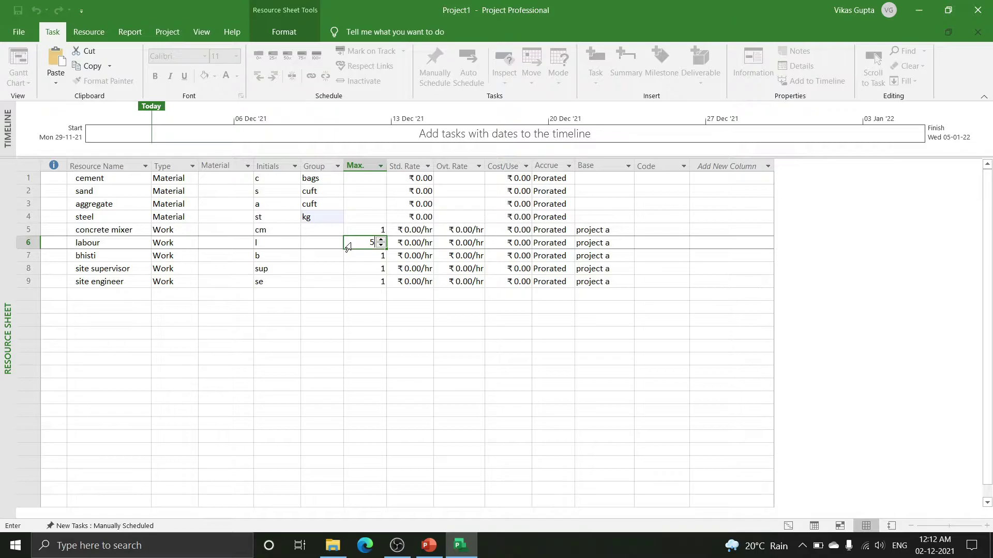
key("Return")
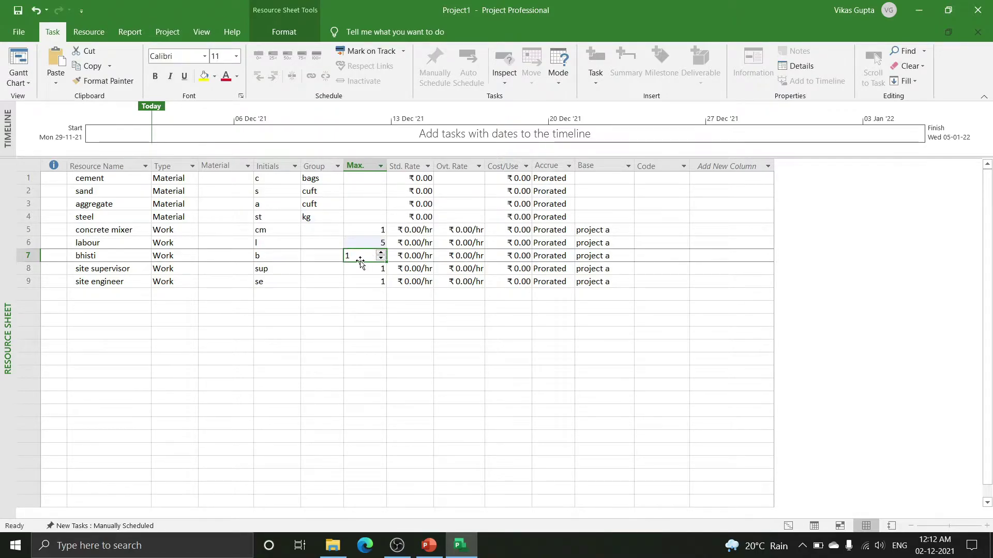
left_click(385, 279)
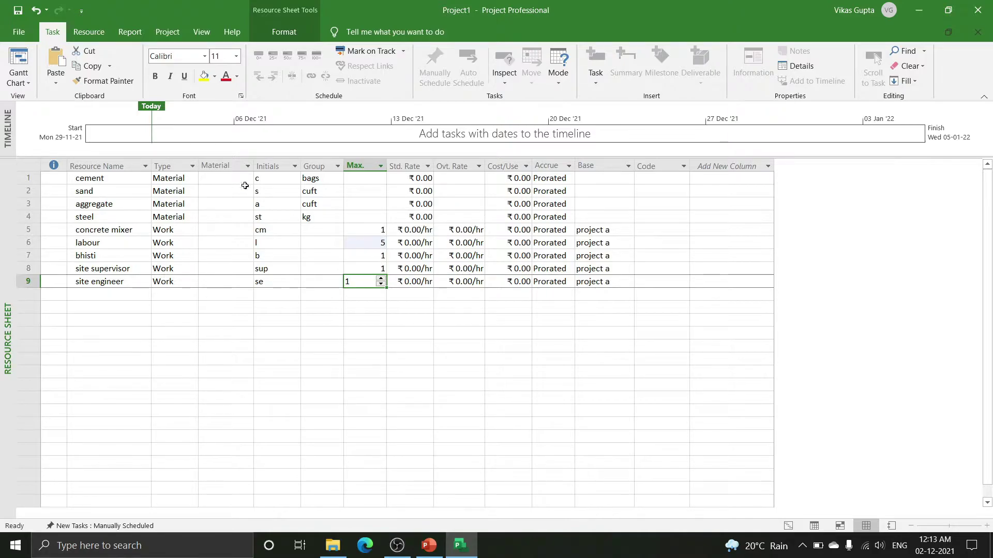
Set assignment units to show as Decimal in the project's schedule options
left_click(20, 36)
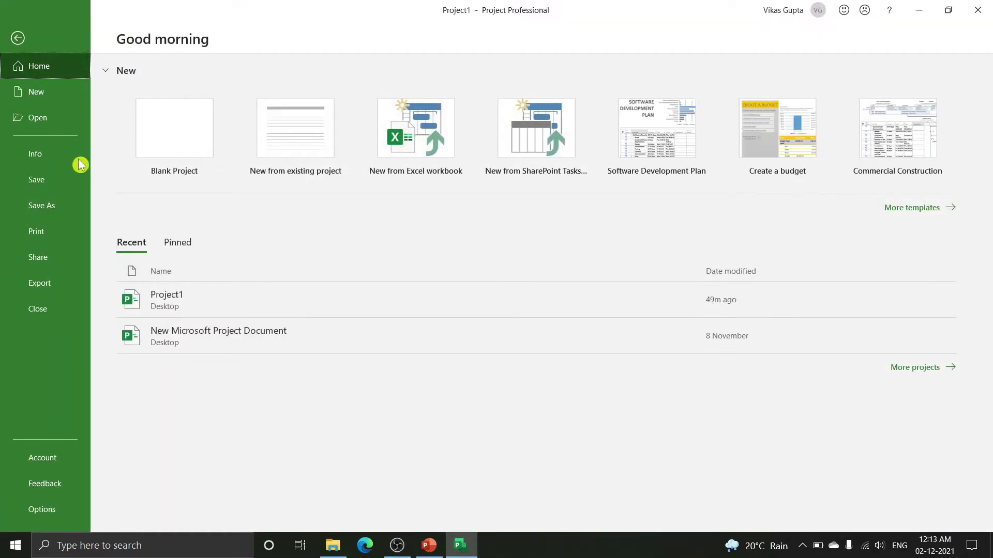
left_click(42, 512)
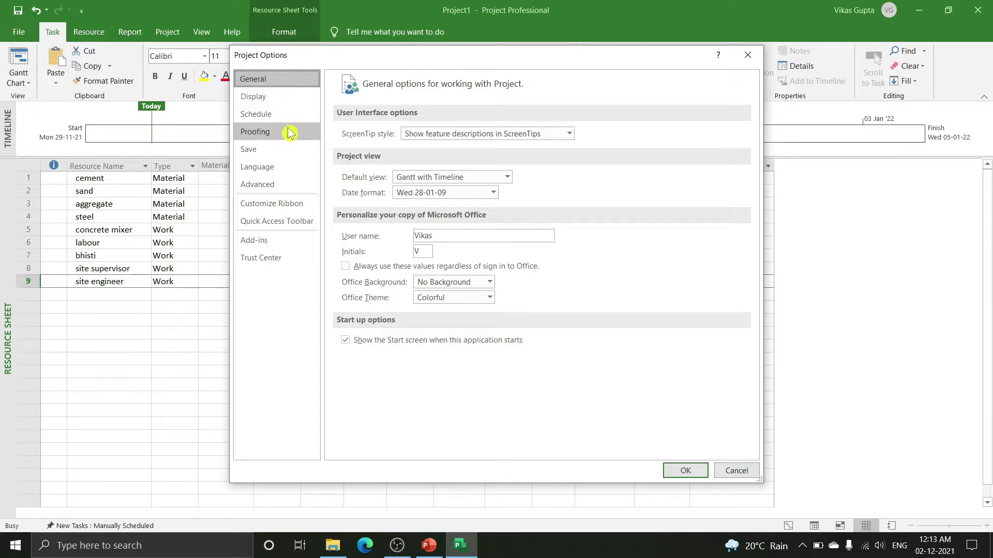
left_click(260, 115)
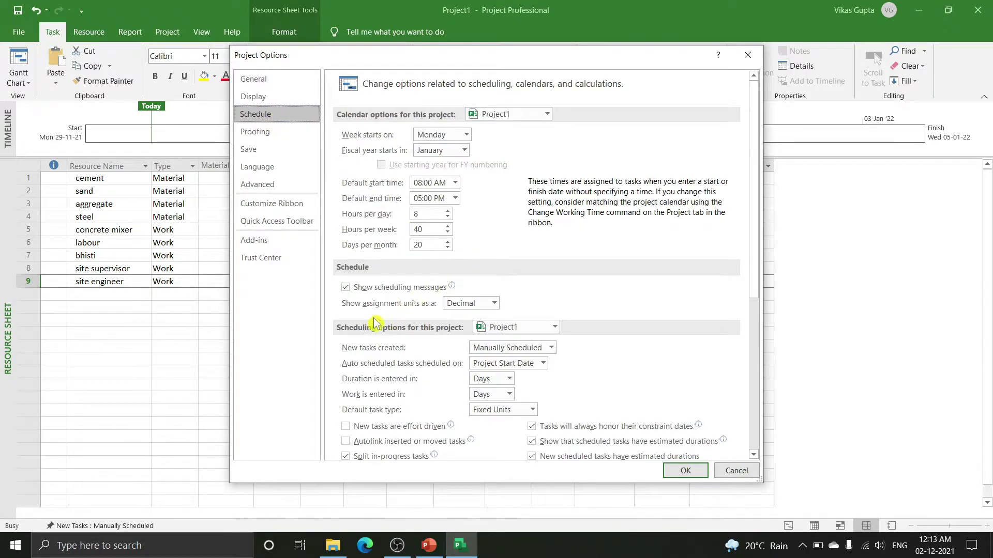
left_click(495, 304)
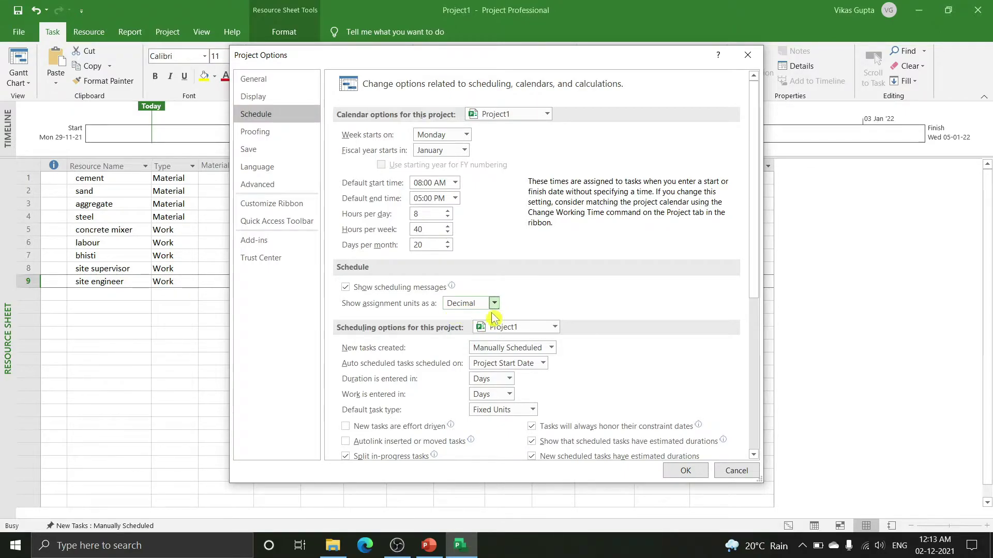
left_click(494, 305)
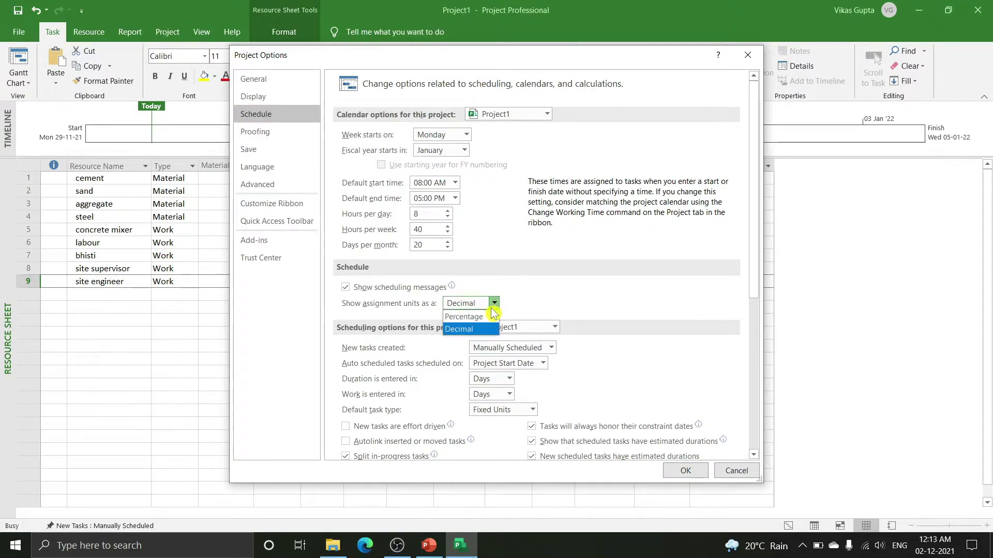
left_click(460, 330)
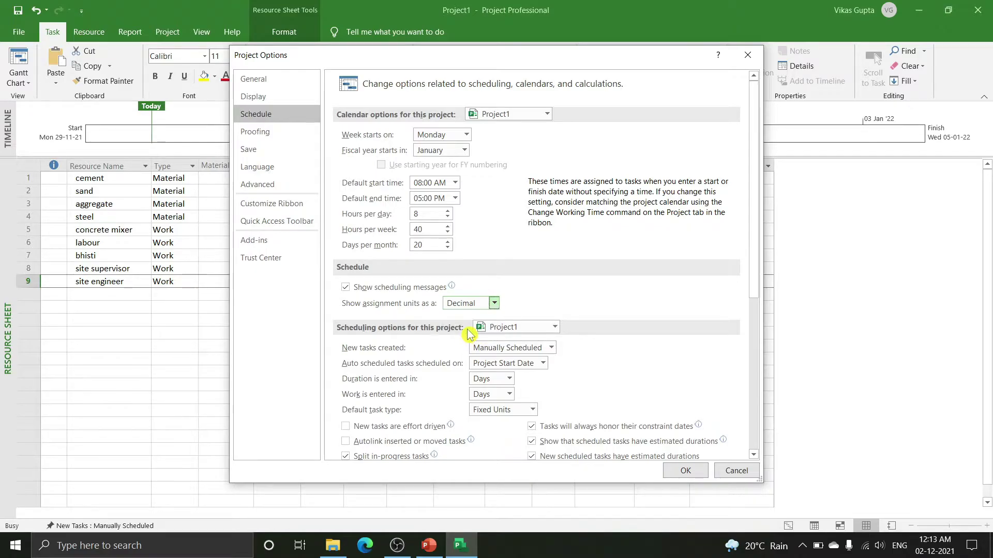
left_click(686, 469)
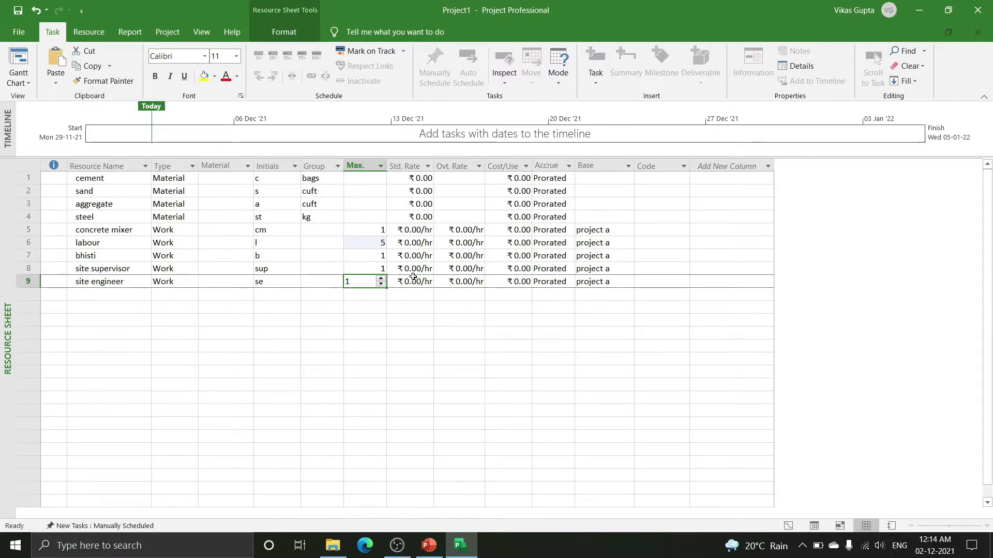
Check the currency setting and the available currencies in the project's display options
left_click(13, 37)
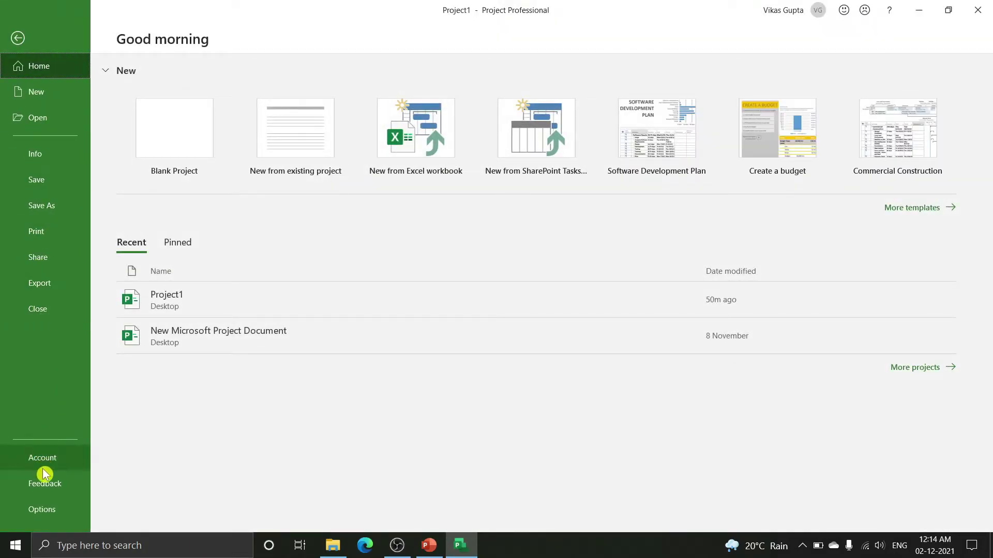
left_click(47, 512)
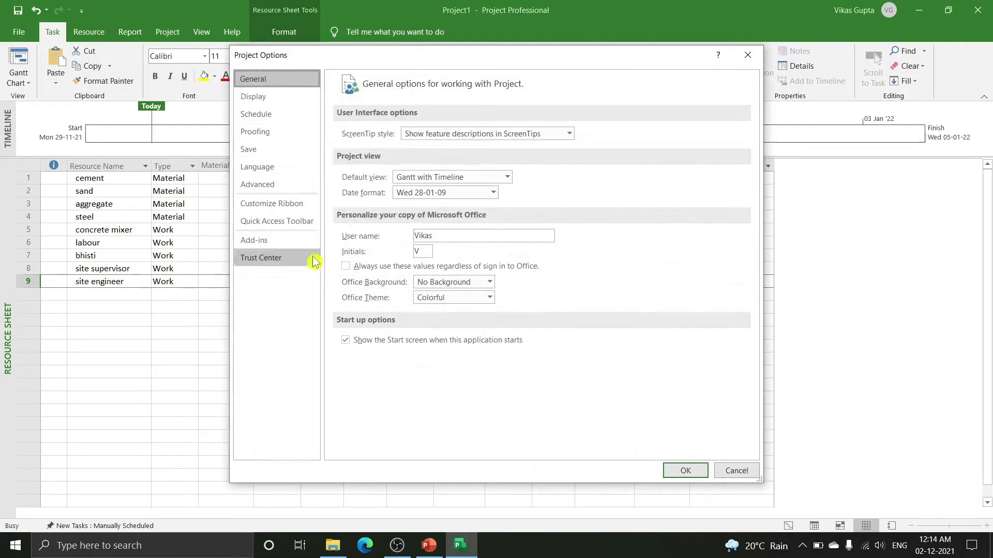
left_click(259, 98)
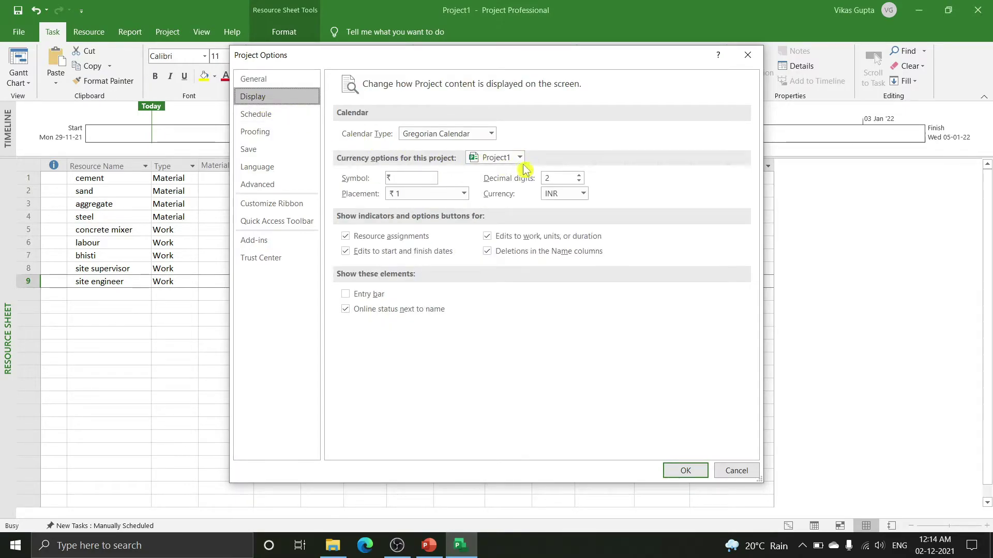
left_click(583, 194)
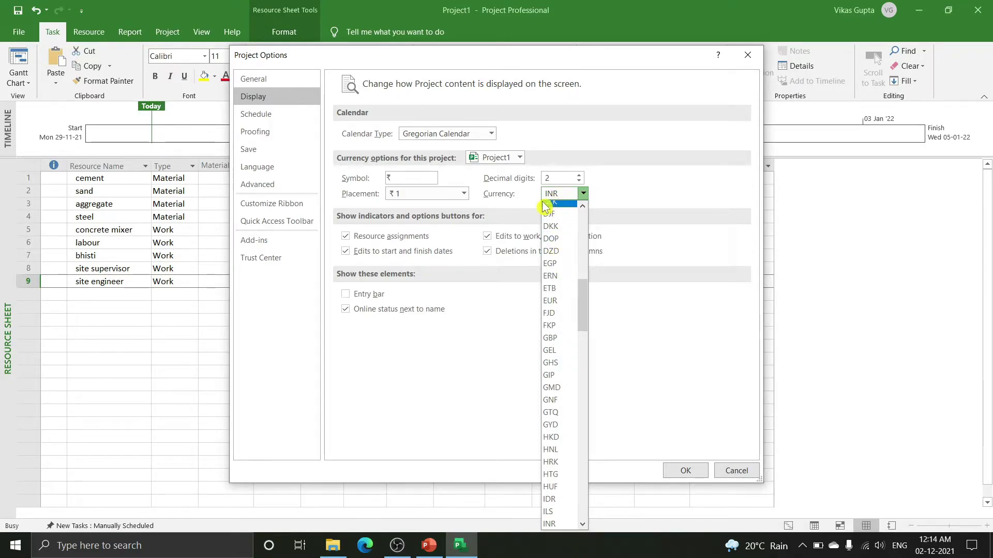
left_click(655, 200)
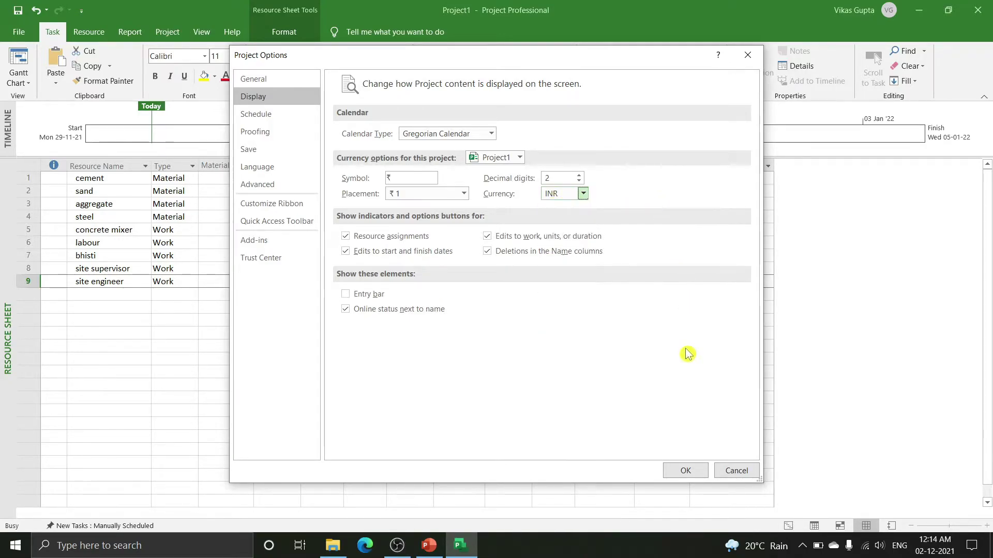
left_click(697, 470)
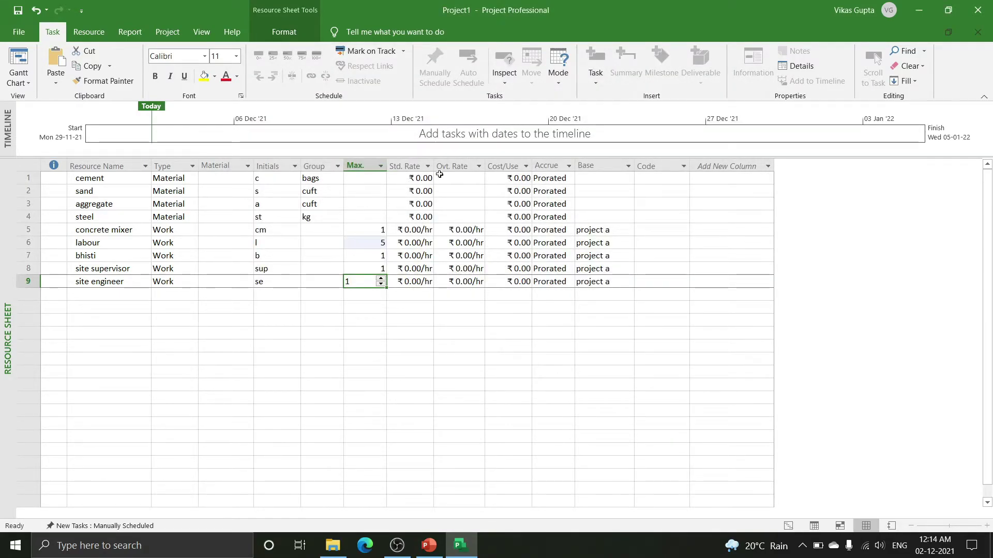
Set the standard rates of the materials: cement 250, sand 17, aggregate 22 and steel 40
left_click(419, 178)
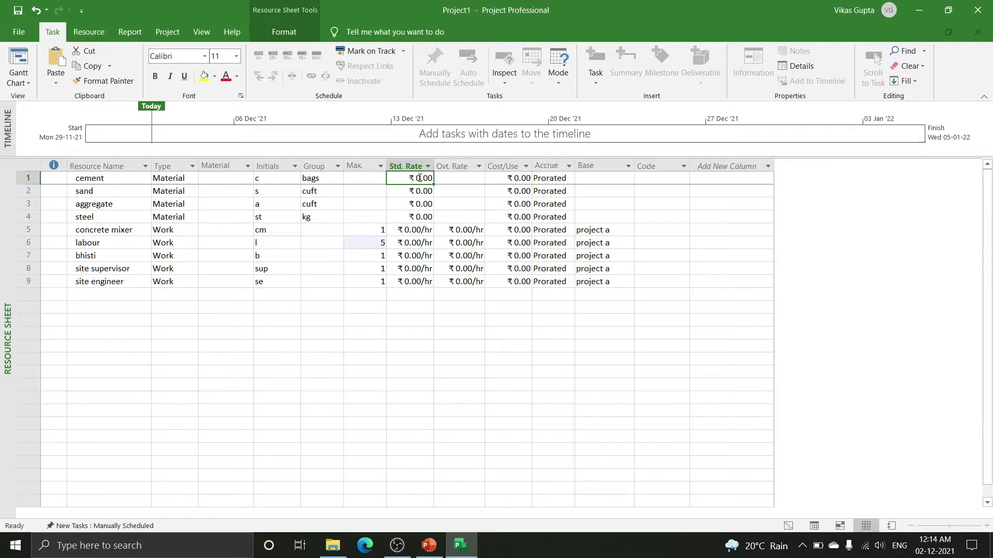
type("250")
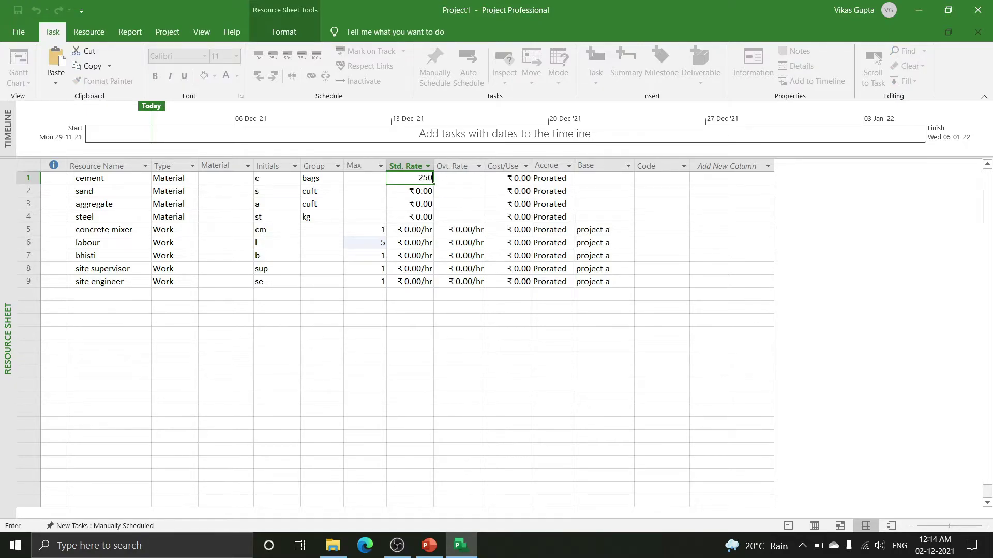
key("Return")
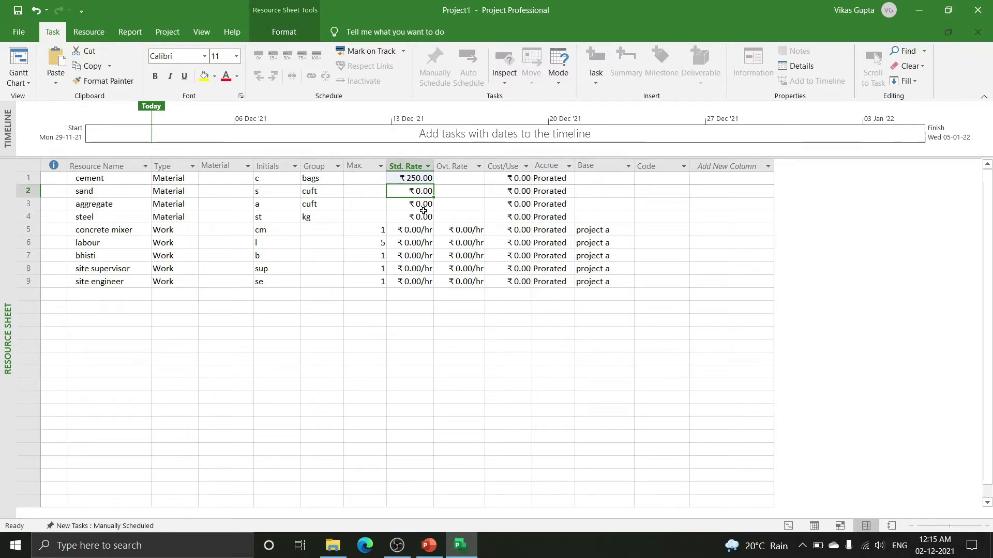
type("17")
key("Return")
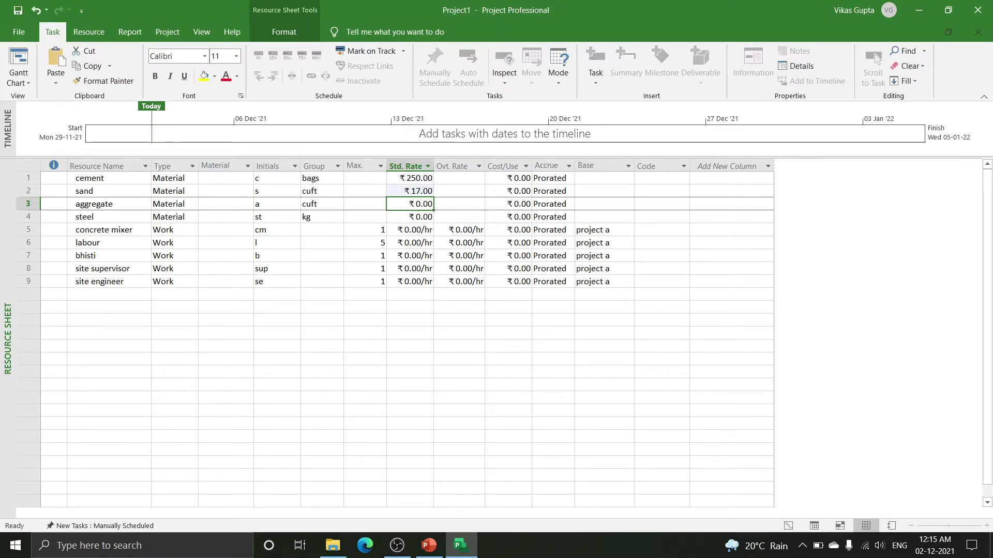
type("22")
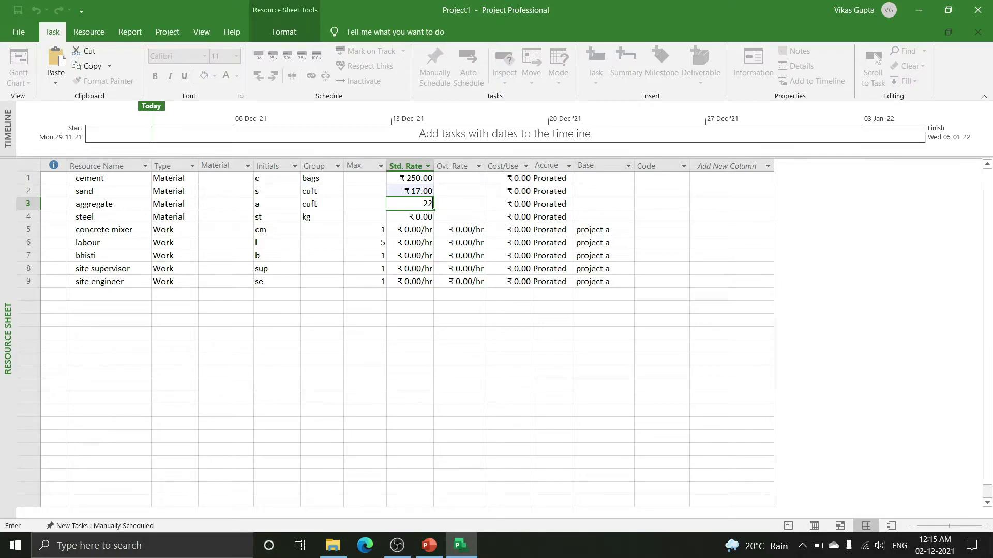
key("Return")
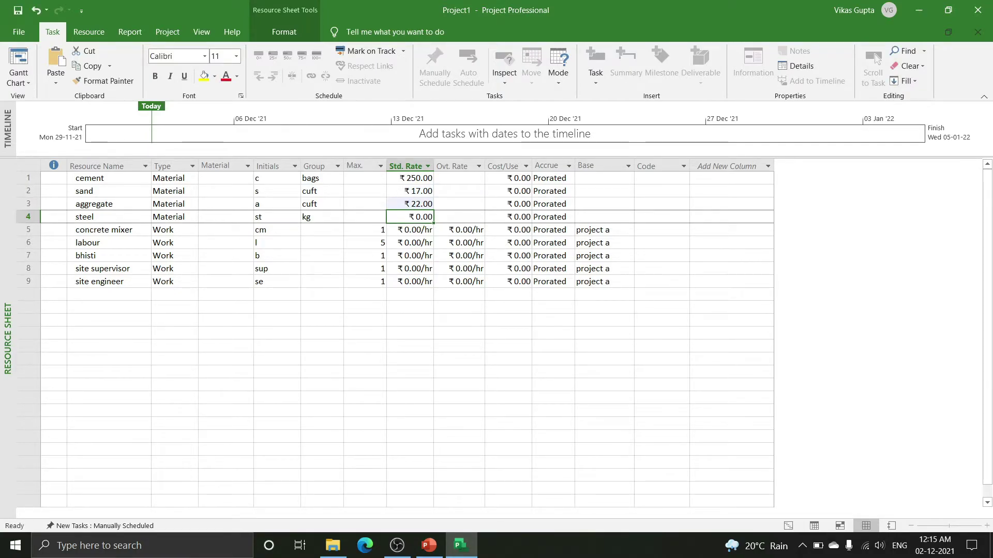
type("40")
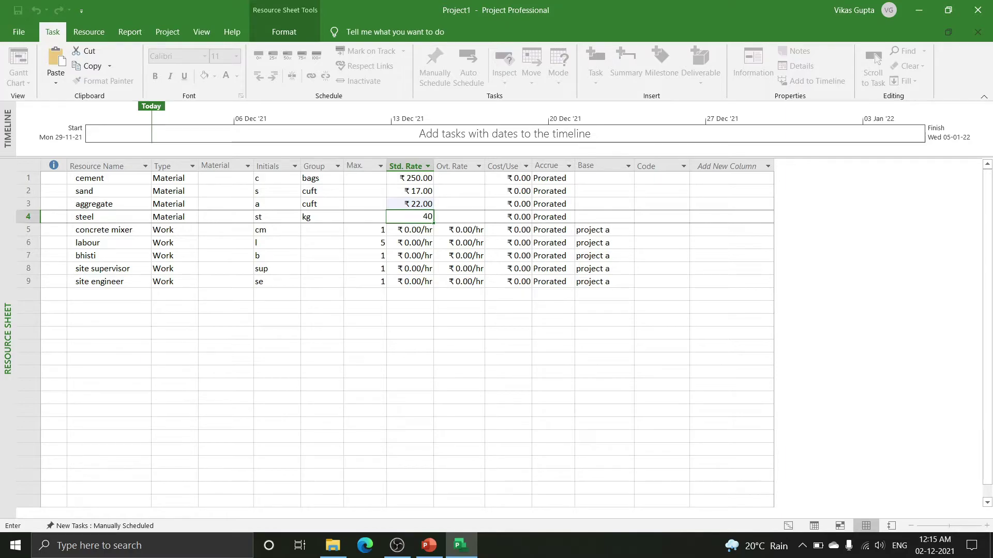
key("Return")
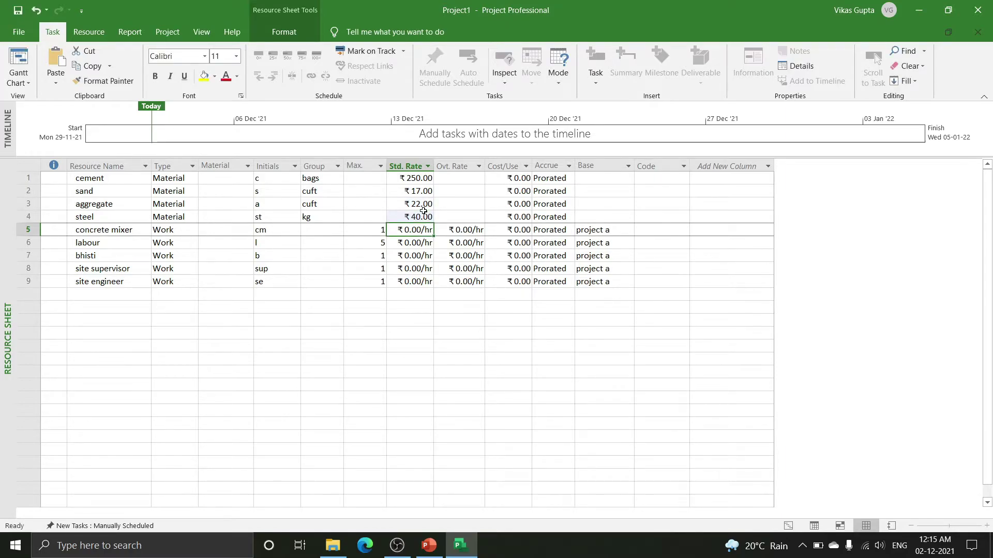
Set the standard rates of the concrete mixer to 500/day, labour to 250/day and bhisti to 200/day
type("500")
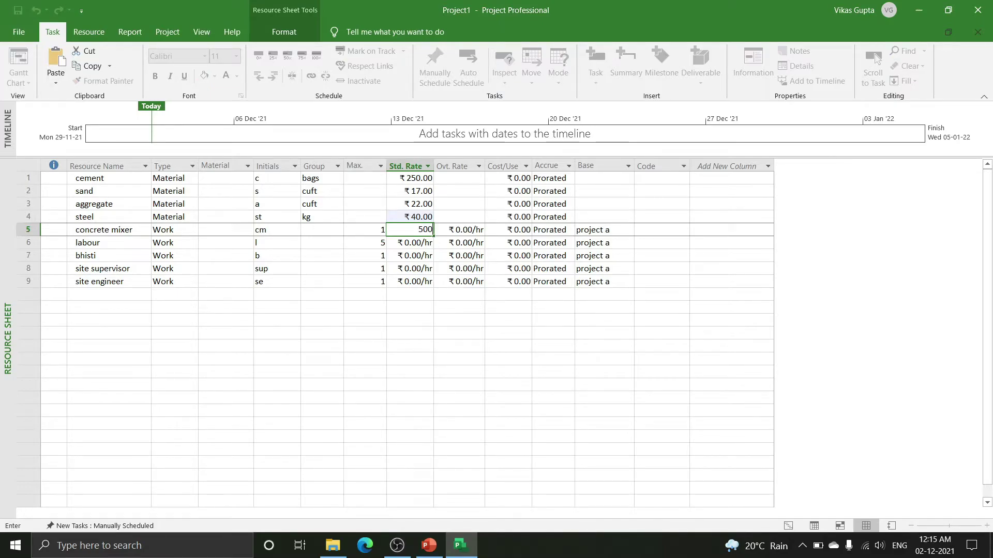
type("/day")
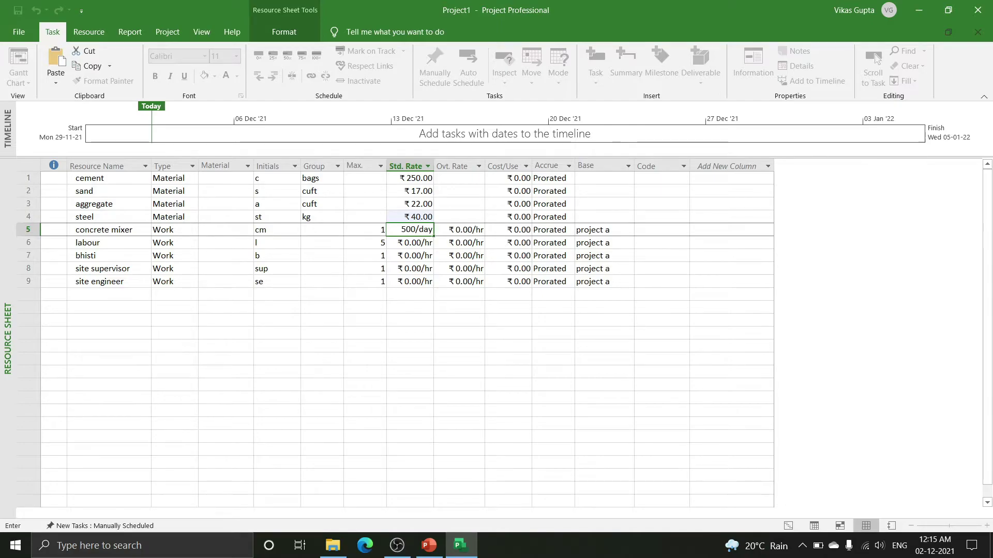
key("Return")
type("250")
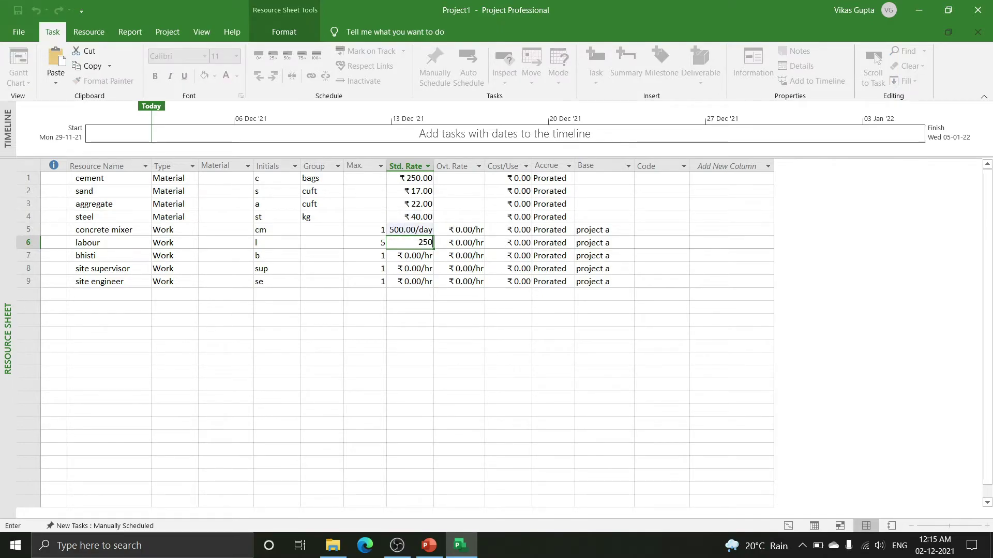
type(".00/day")
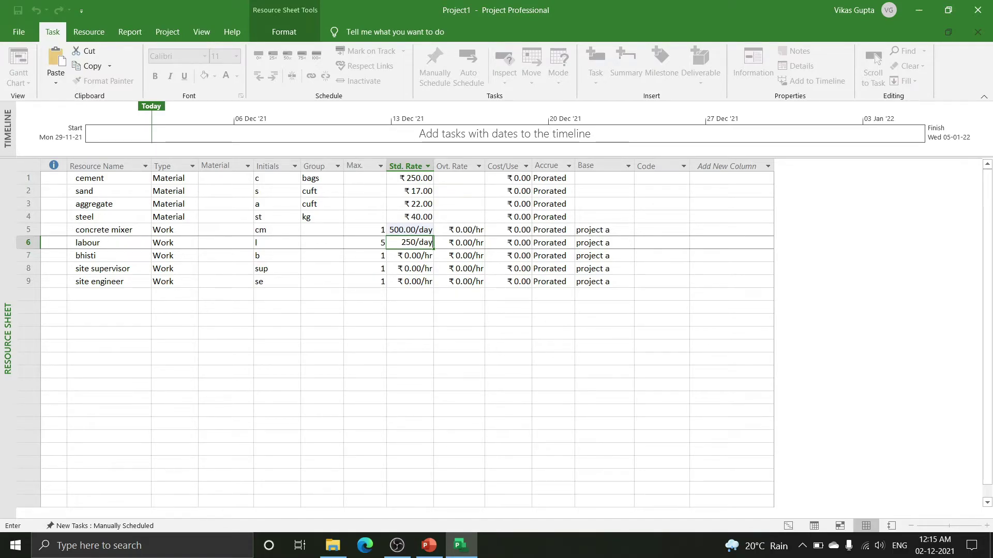
key("Return")
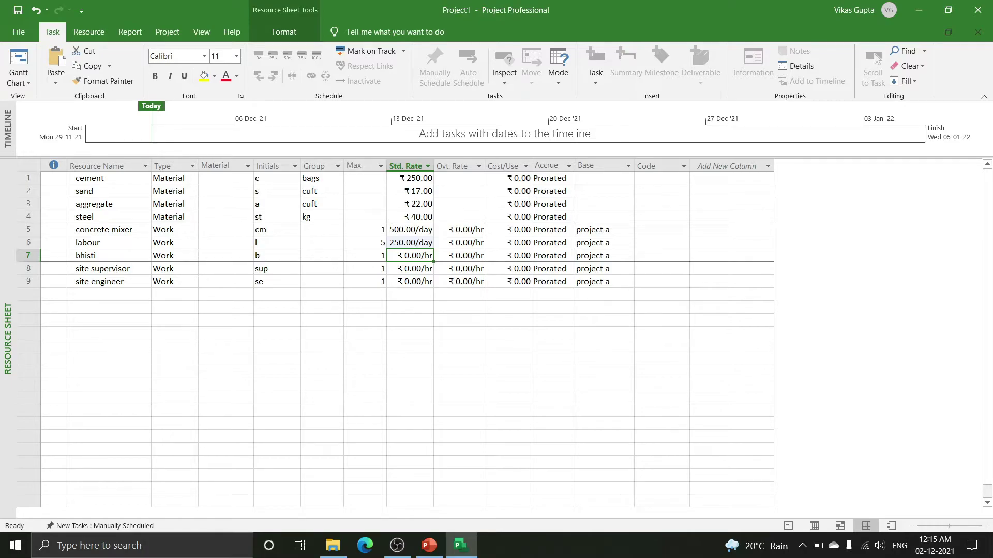
type("200.00")
type("/day")
key("Return")
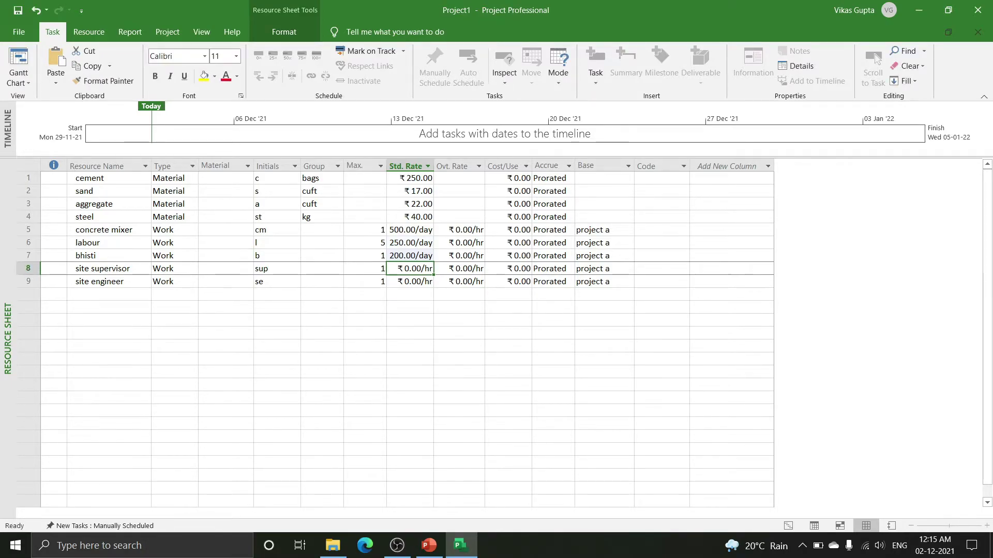
Set the standard rate of the site supervisor to 400/day and of the site engineer to 500/day
type("400/day")
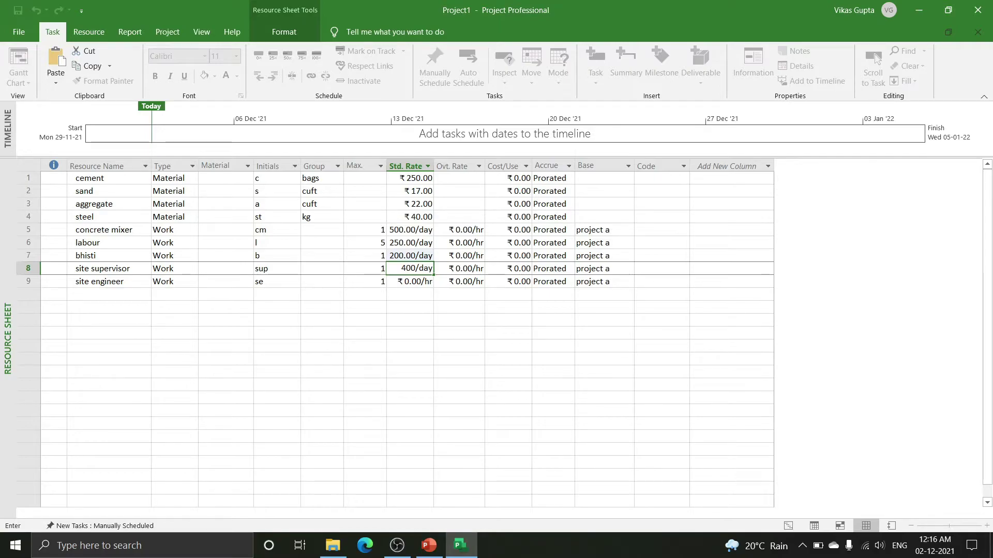
key("Return")
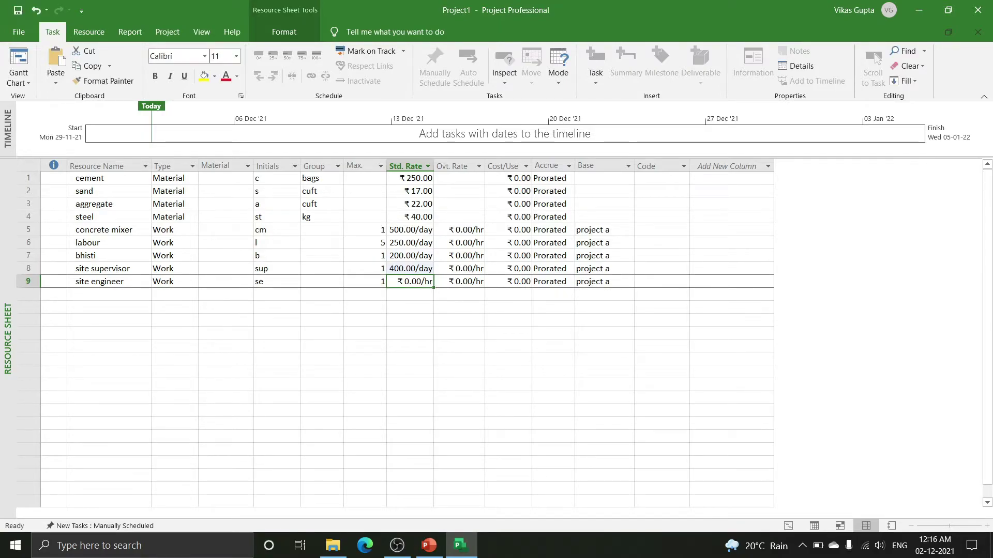
type("500/day")
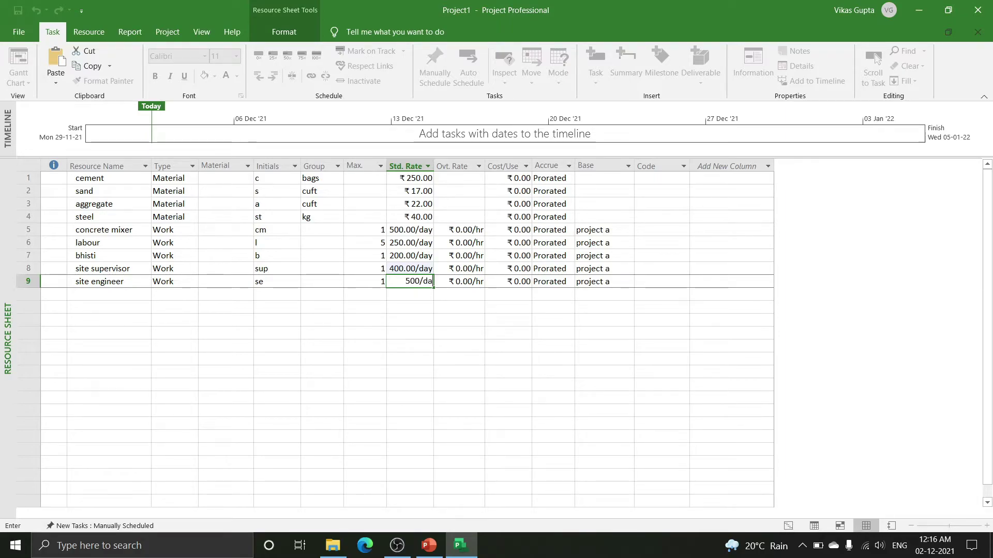
key("Return")
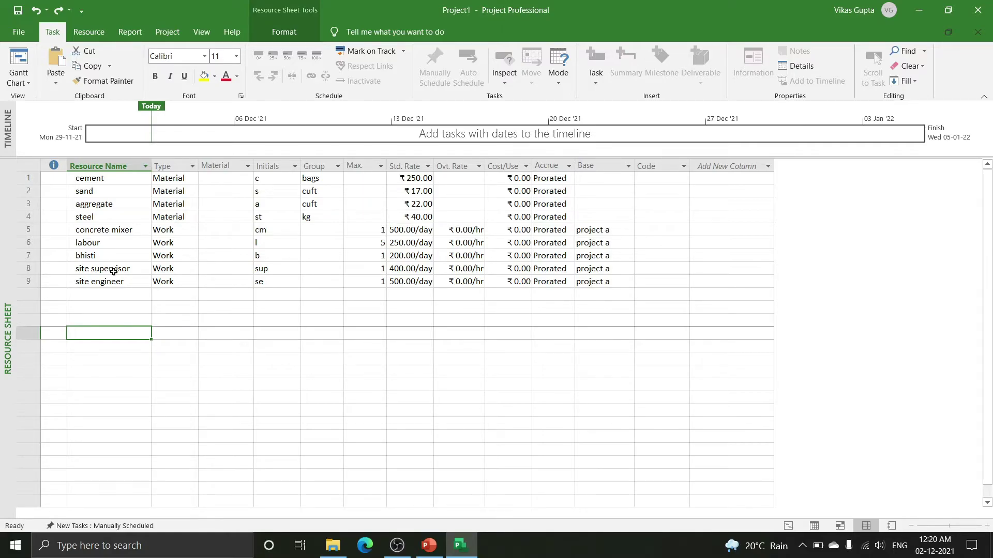
Insert a new resource named "mason" between bhisti and site supervisor
left_click(29, 268)
right_click(32, 270)
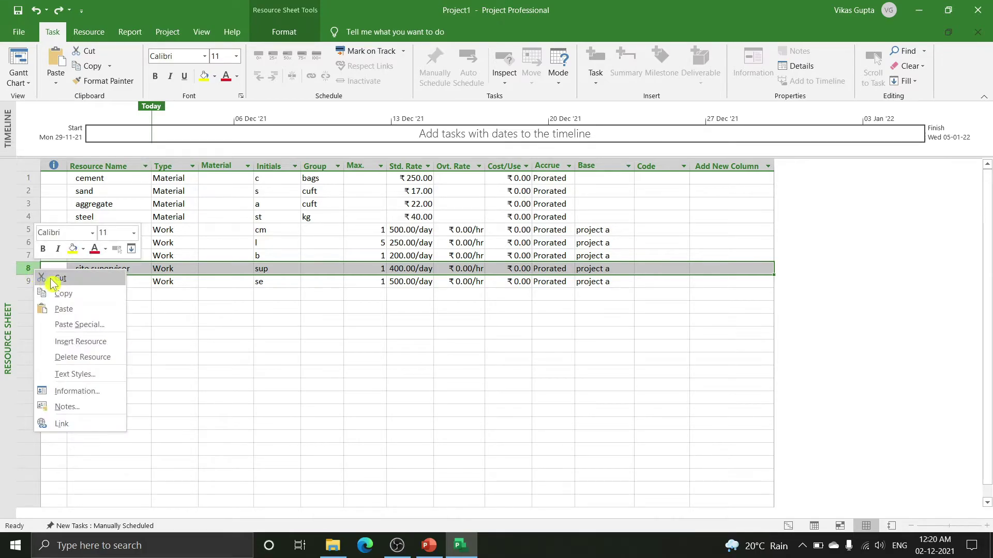
left_click(94, 339)
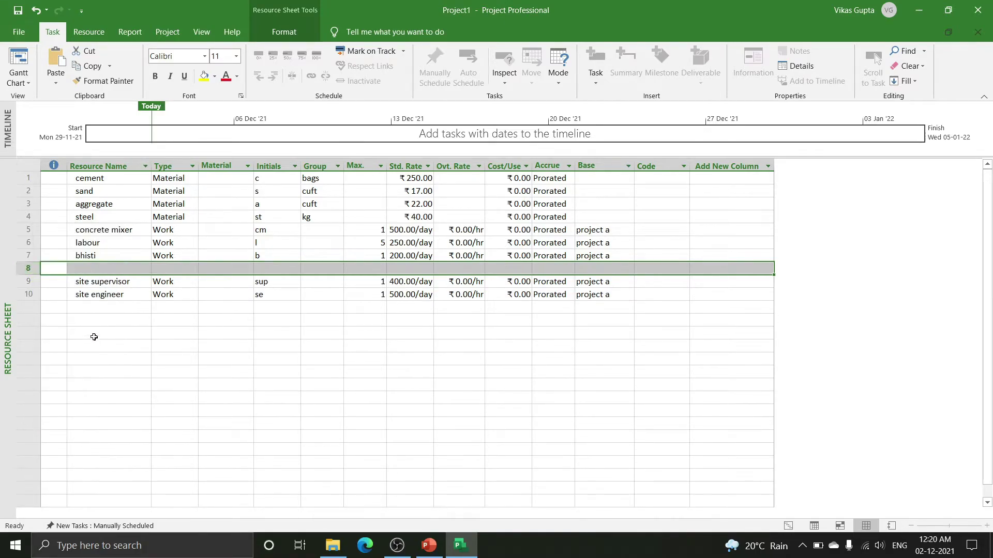
left_click(113, 265)
type("mason")
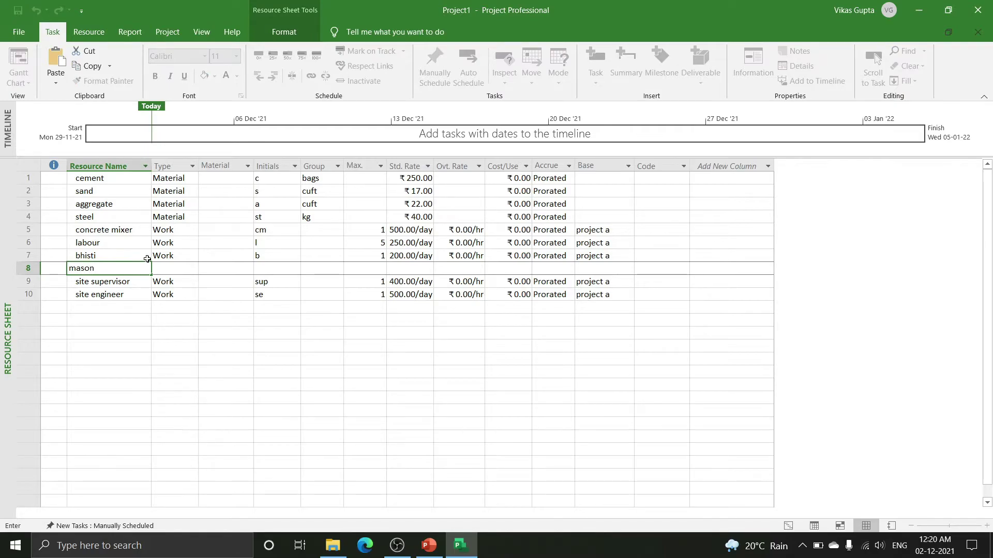
key("Tab")
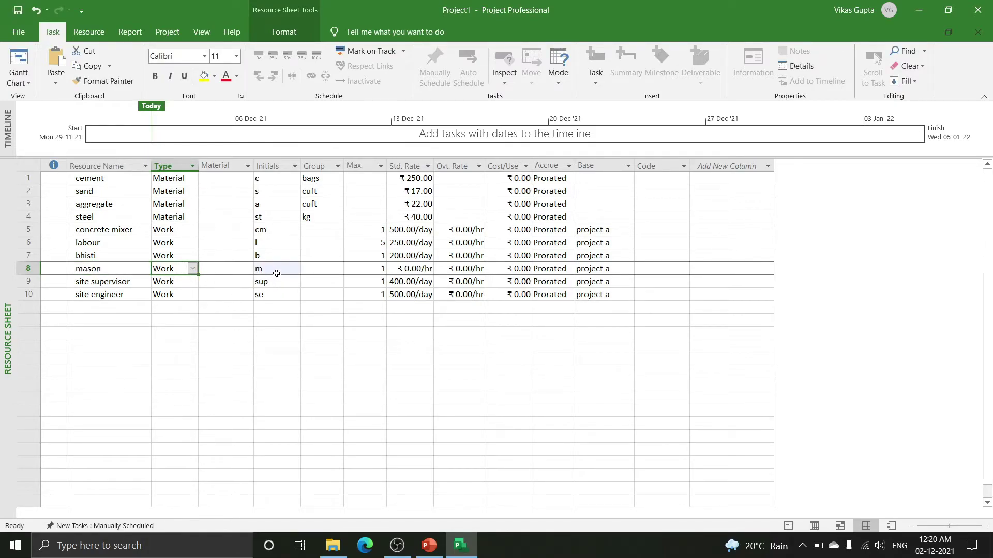
Set the mason's maximum units to 2 and standard rate to 350/day
left_click(380, 270)
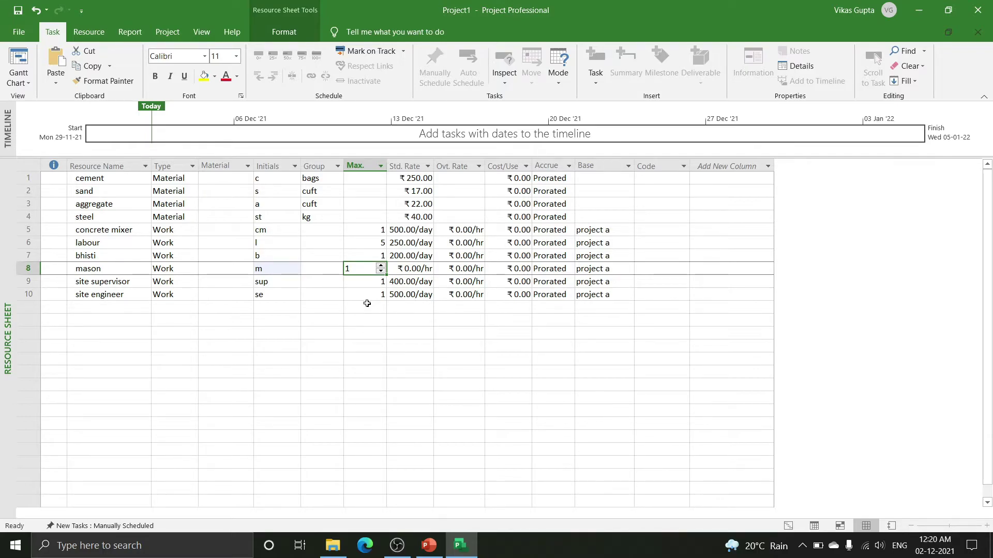
left_click(381, 265)
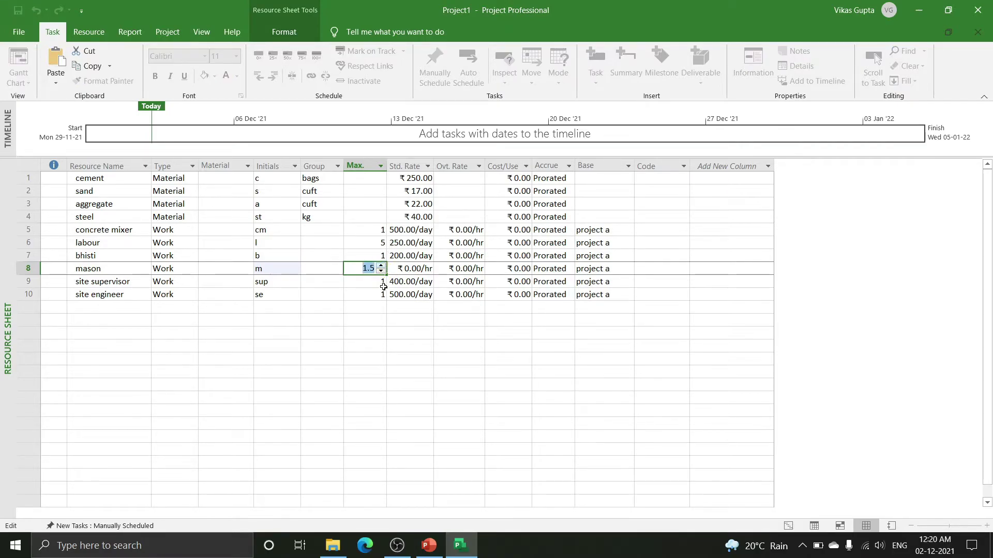
left_click(380, 266)
left_click(413, 270)
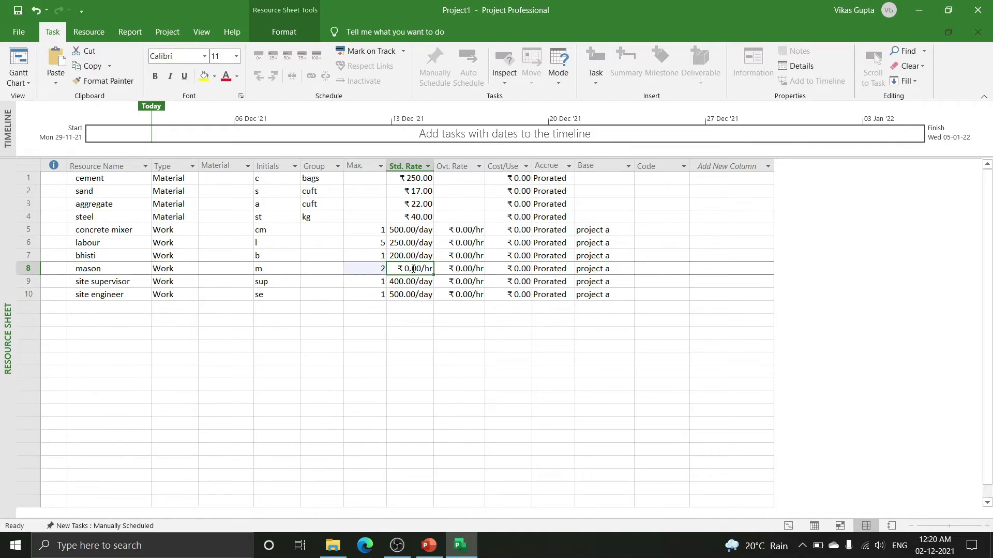
type("350/day")
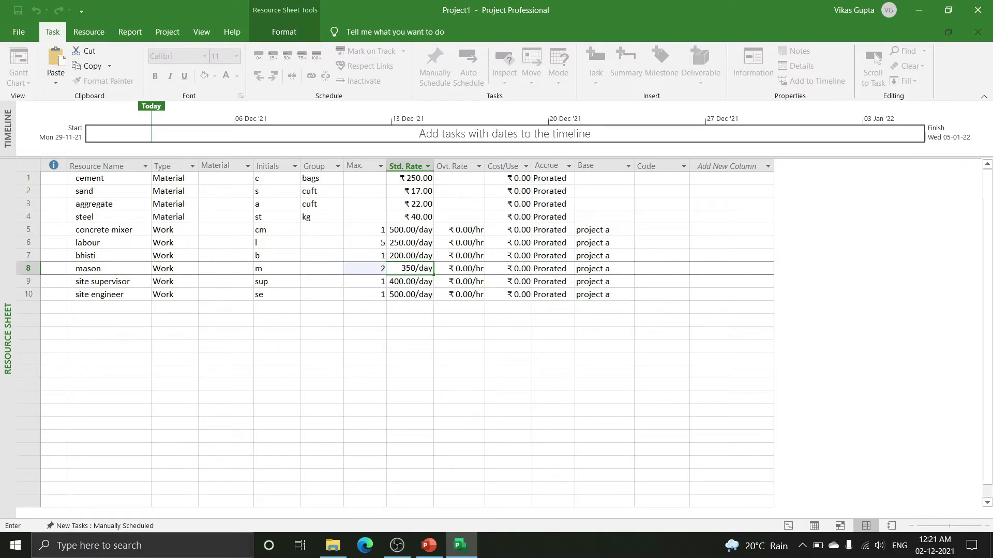
key("Return")
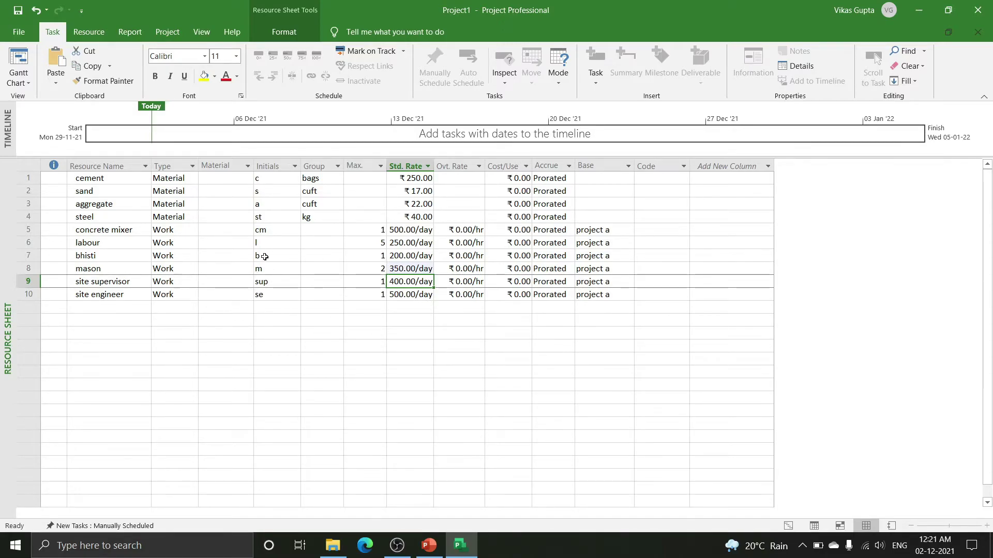
Switch to the Gantt Chart view and open the task information of footing concrete
left_click(22, 85)
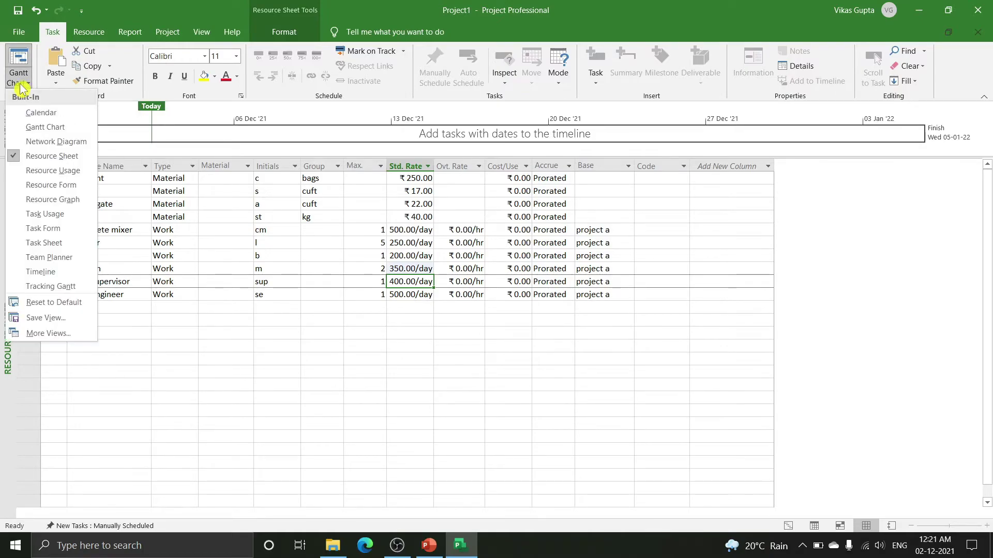
left_click(52, 128)
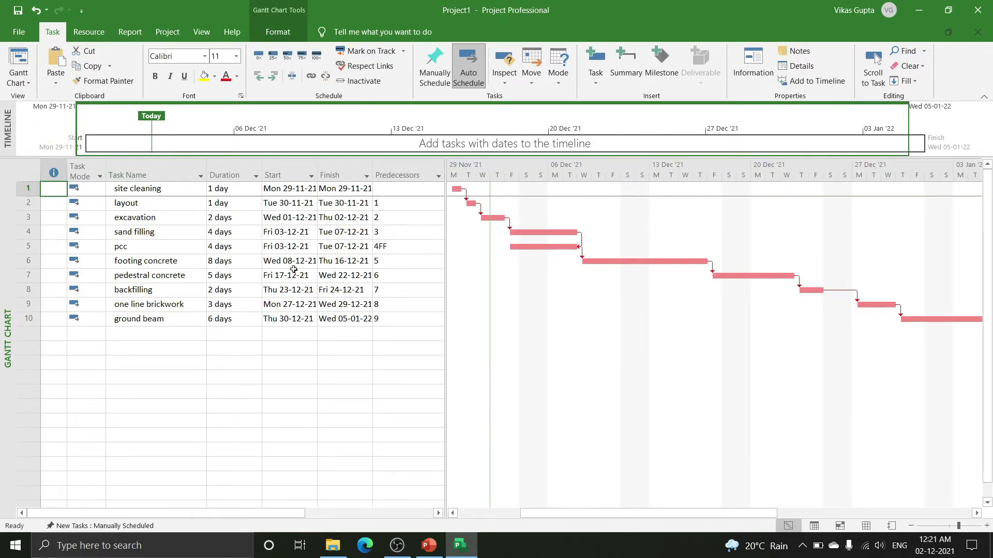
double_click(155, 264)
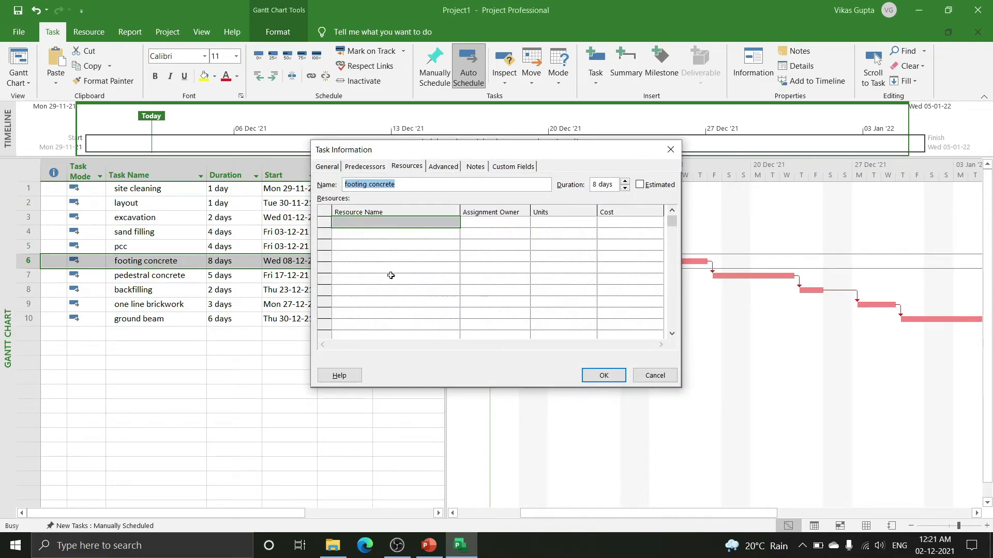
Assign cement, aggregate, sand and steel as resources of the footing concrete task
left_click(414, 224)
left_click(454, 222)
left_click(432, 255)
left_click(446, 233)
left_click(454, 234)
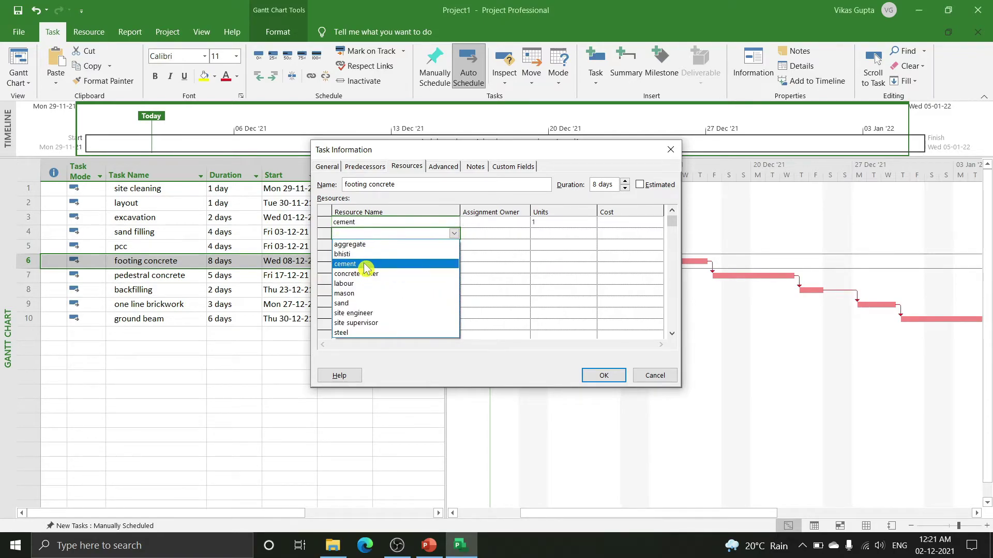
left_click(371, 245)
left_click(422, 244)
left_click(454, 245)
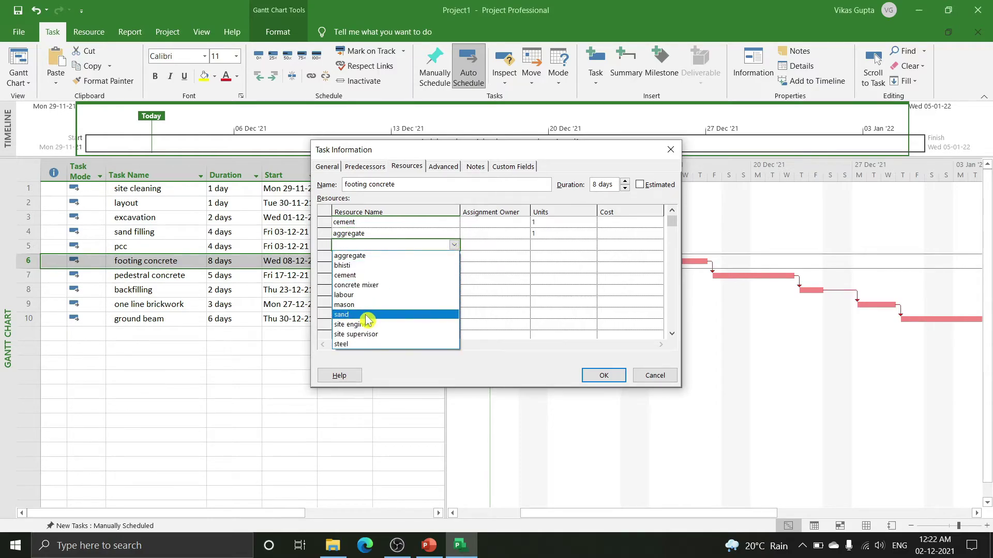
left_click(367, 316)
left_click(411, 258)
left_click(454, 257)
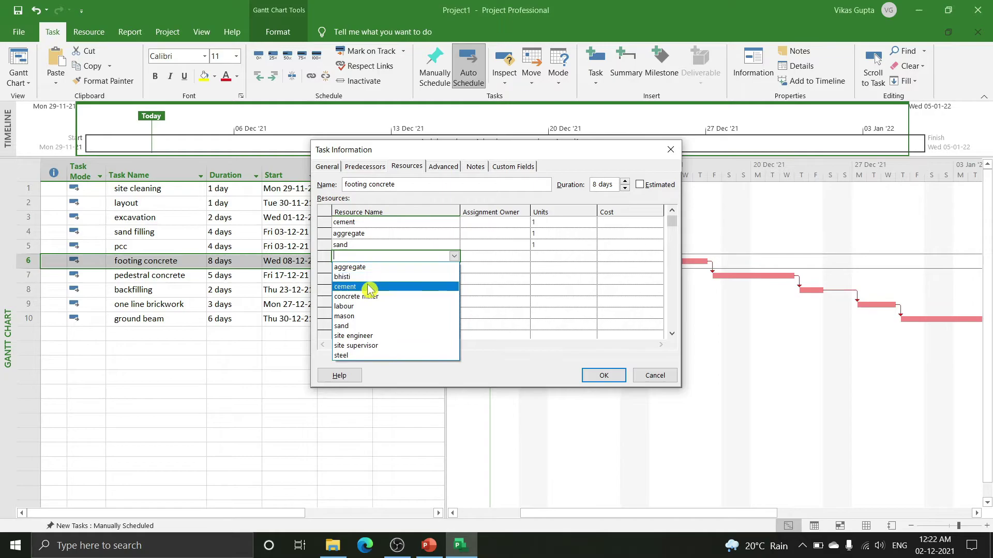
left_click(370, 355)
Add concrete mixer and labour to the resources assigned to the footing concrete task
left_click(428, 265)
left_click(454, 268)
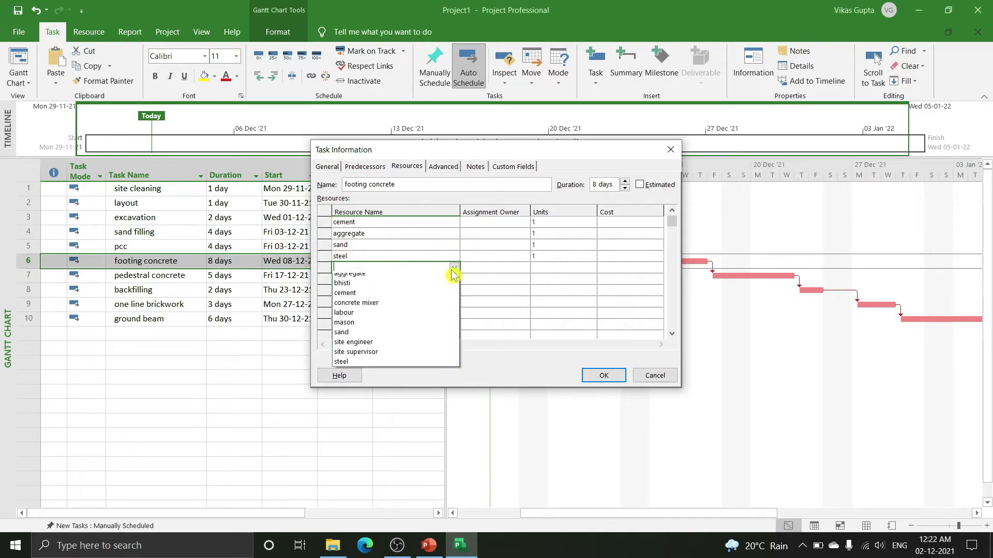
left_click(389, 308)
left_click(425, 282)
left_click(454, 278)
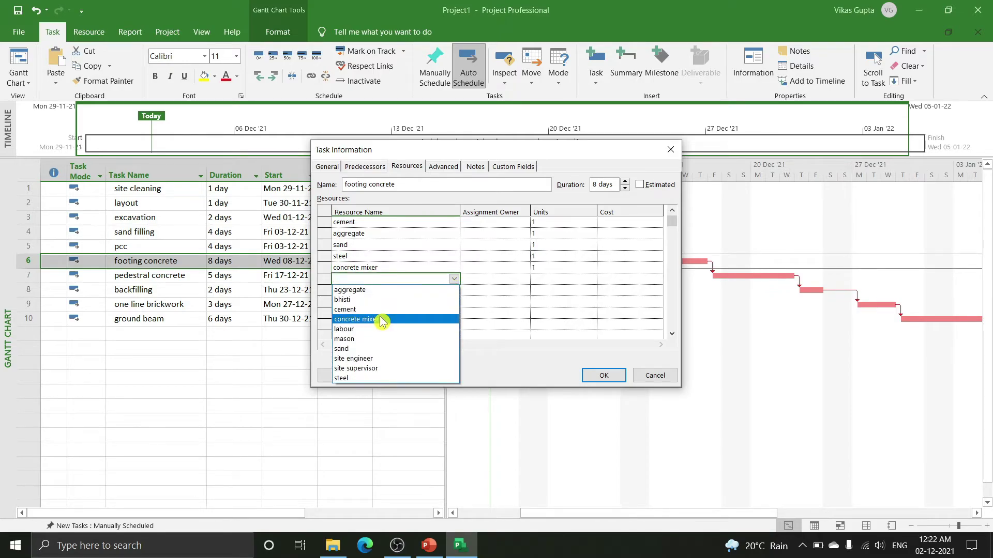
left_click(392, 329)
Add bhisti and mason to the footing concrete task's assigned resources
left_click(451, 292)
left_click(452, 291)
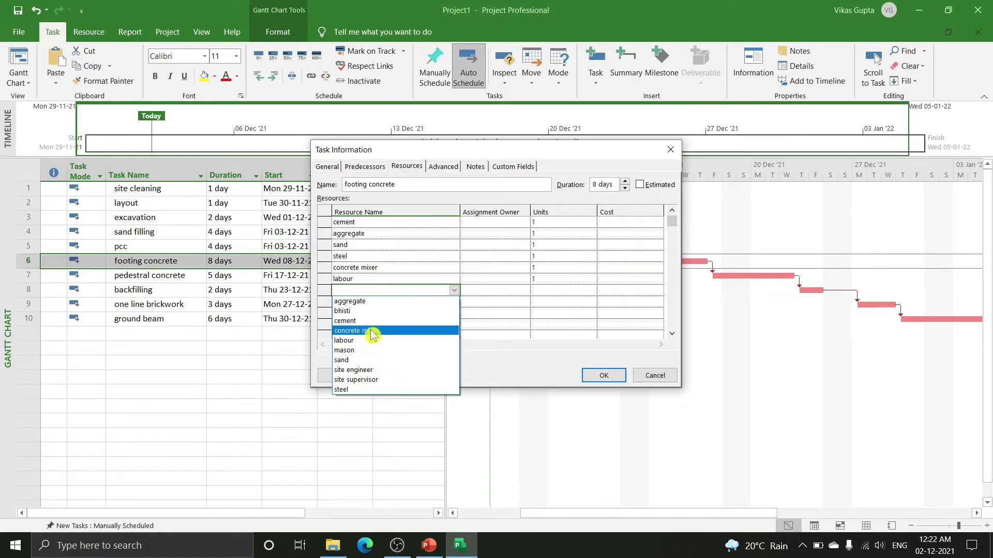
left_click(370, 311)
left_click(457, 303)
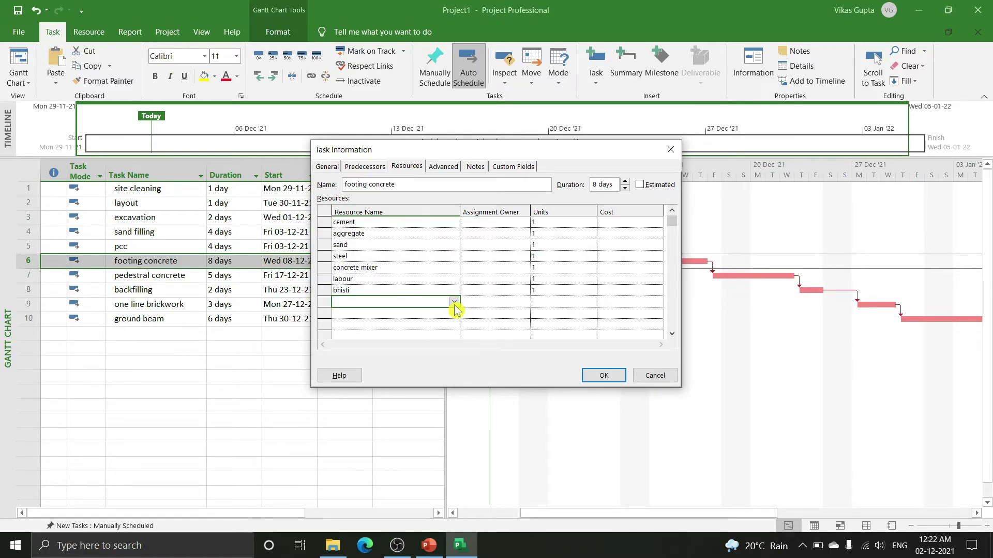
left_click(454, 303)
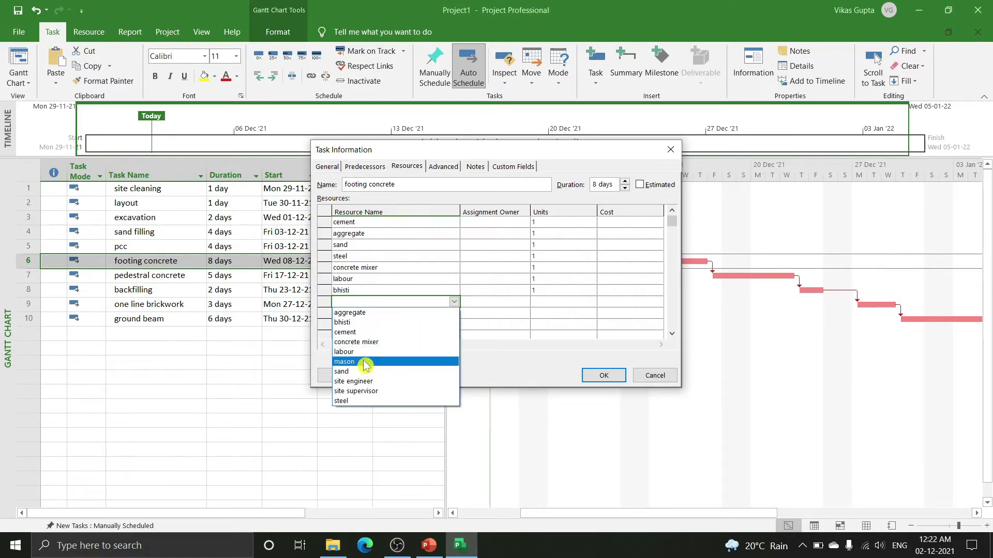
left_click(366, 362)
Add site engineer and site supervisor to the footing concrete task's assigned resources
left_click(455, 313)
left_click(455, 314)
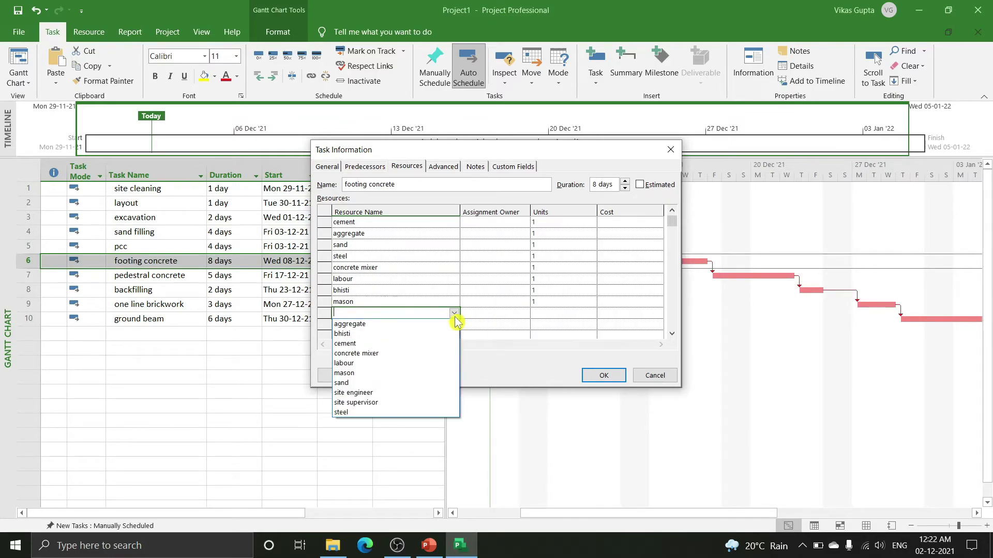
left_click(385, 393)
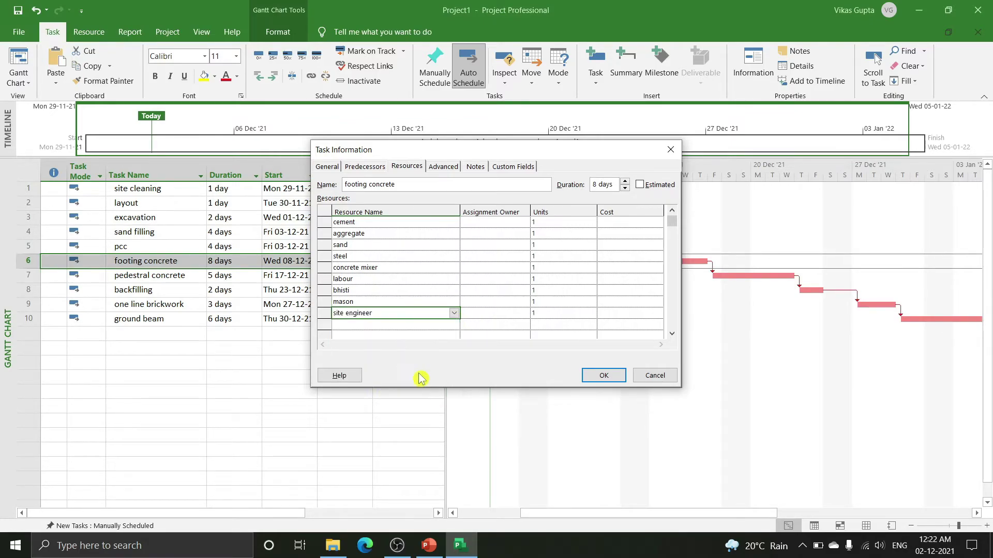
left_click(436, 326)
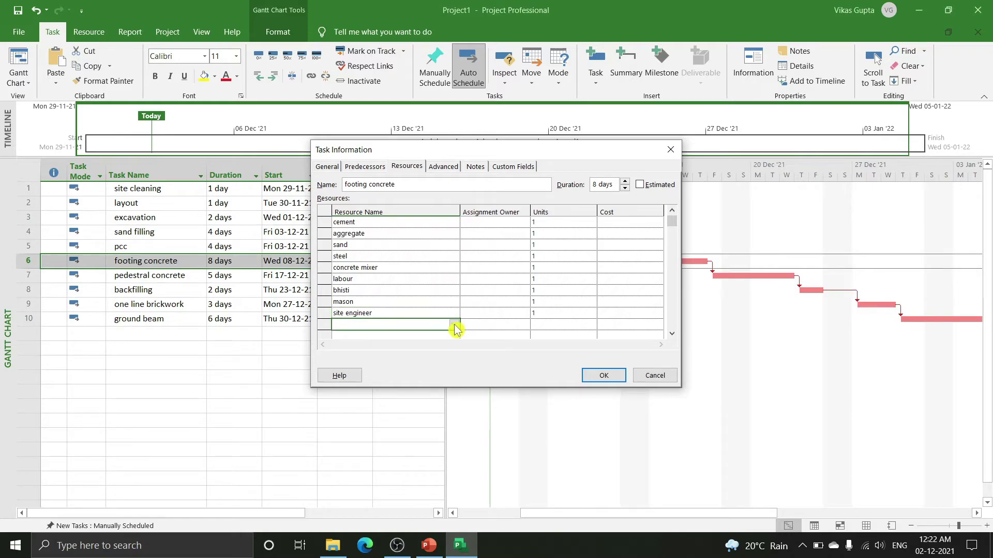
left_click(454, 324)
left_click(398, 403)
left_click(454, 324)
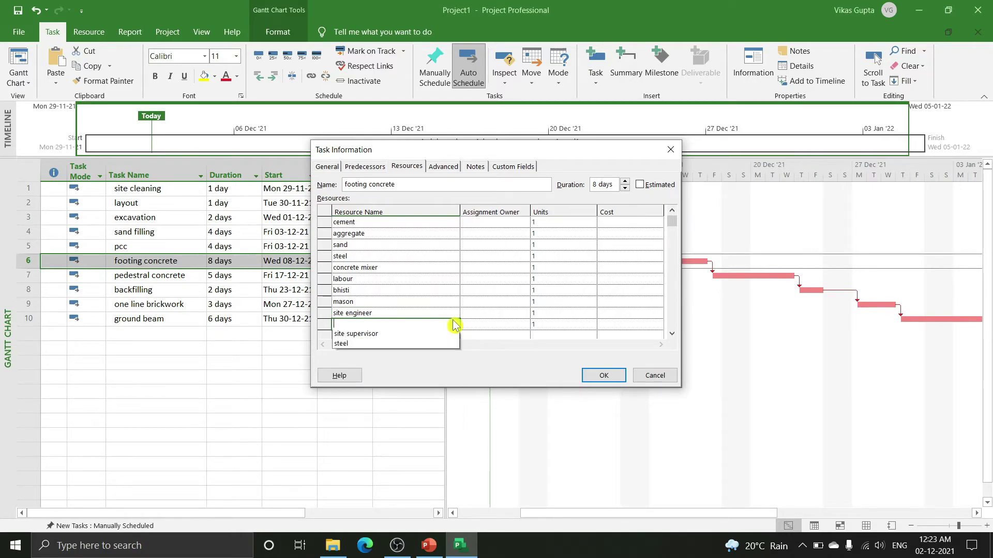
left_click(390, 414)
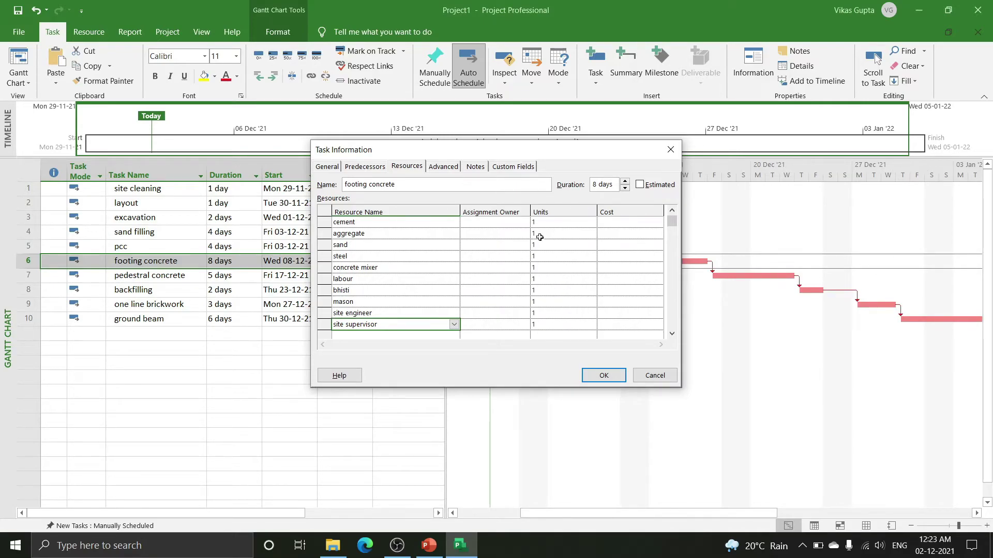
Set the footing concrete task's labour units to 5 and mason units to 2, and apply the resource assignments
left_click(566, 281)
left_click(556, 277)
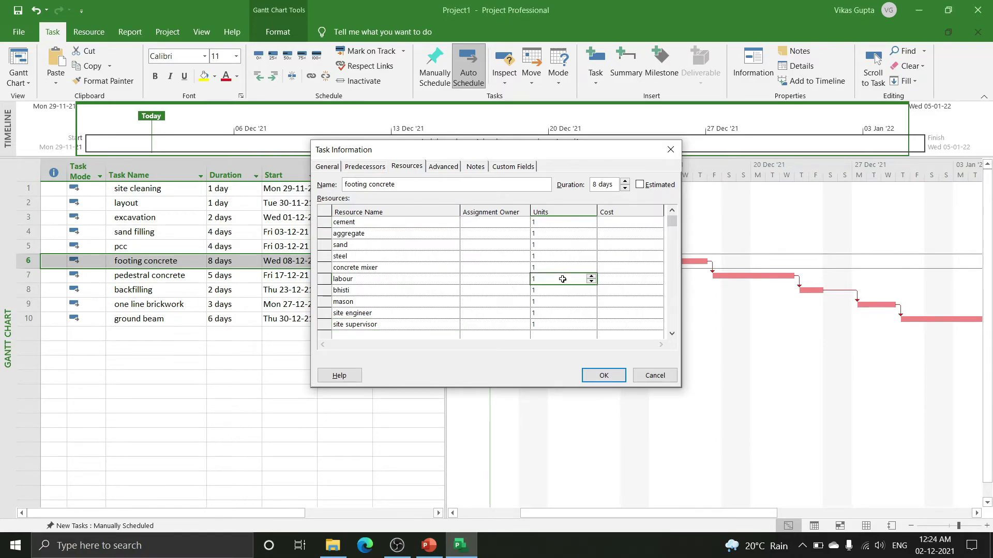
left_click(591, 276)
left_click(591, 276)
left_click(574, 304)
left_click(592, 299)
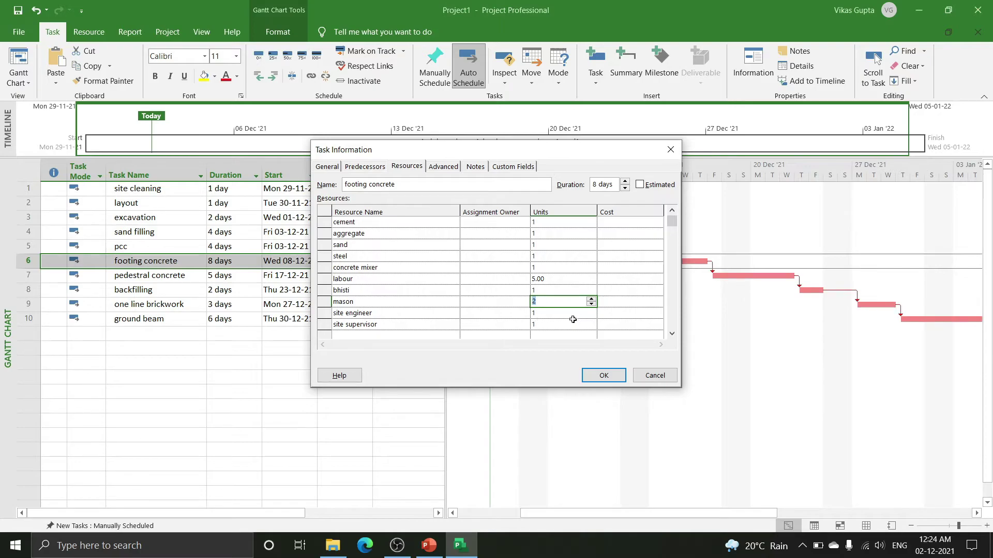
left_click(601, 377)
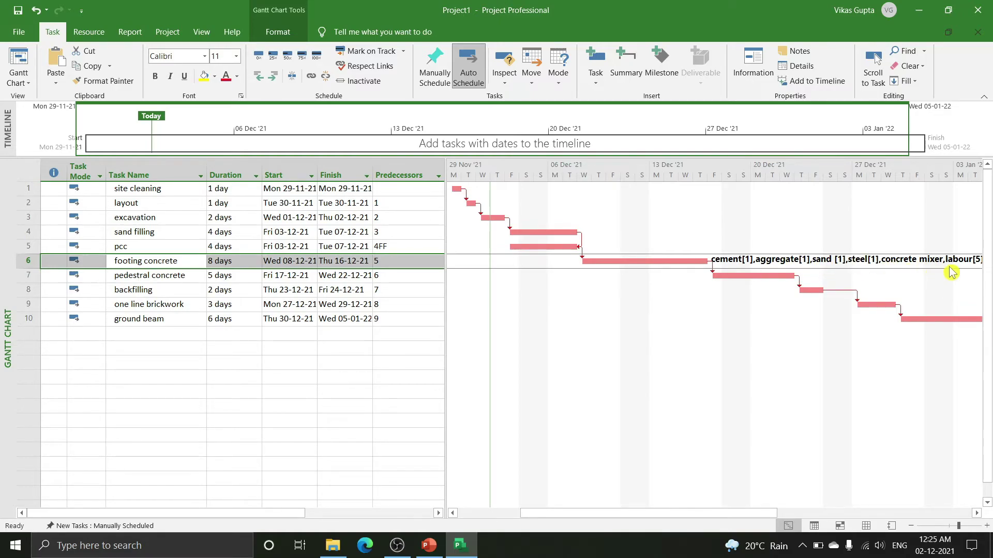
Reopen the footing concrete task's resources and set the units to 25 for cement and 35 for aggregate
left_click_drag(734, 516, 687, 501)
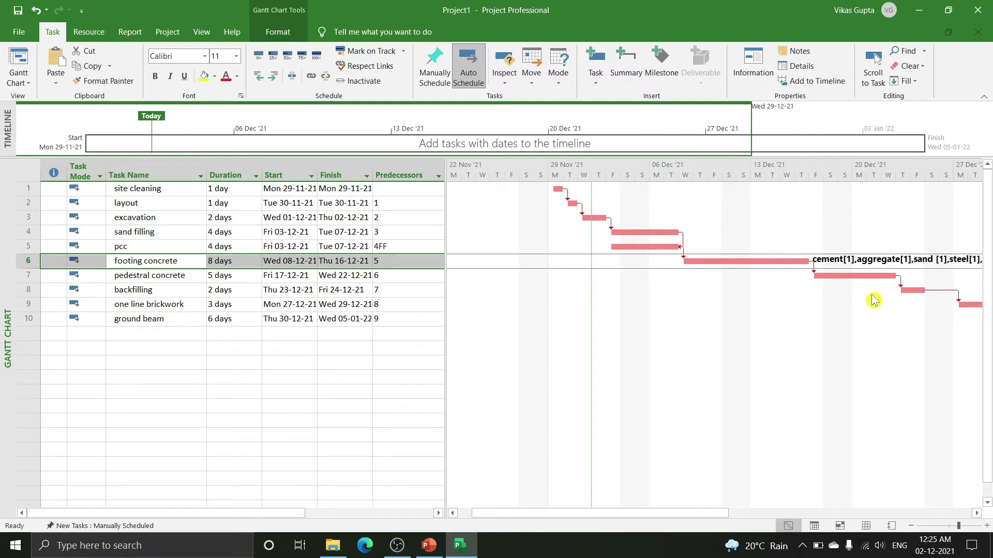
left_click(157, 276)
double_click(158, 262)
left_click(554, 222)
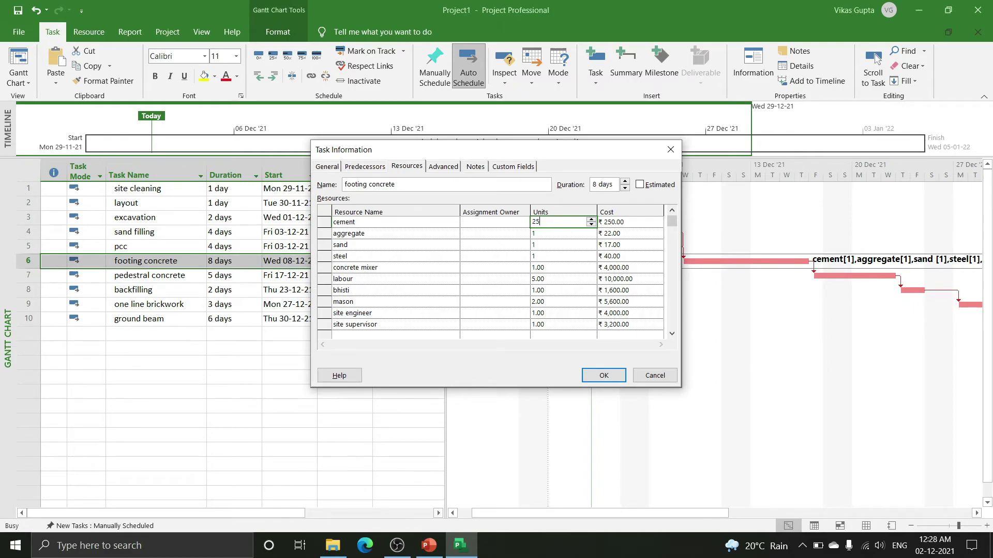
key("Return")
type("1")
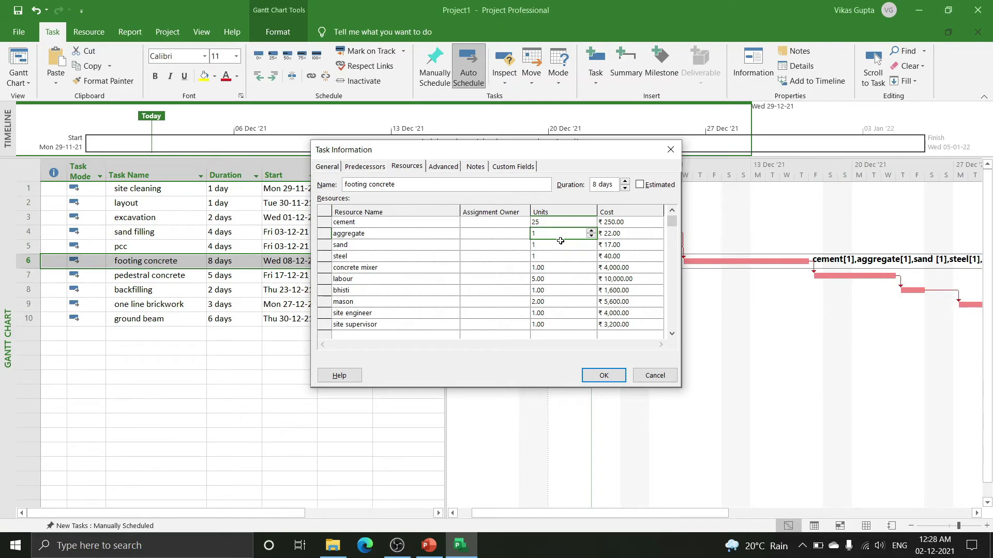
key("BackSpace")
type("35")
key("Return")
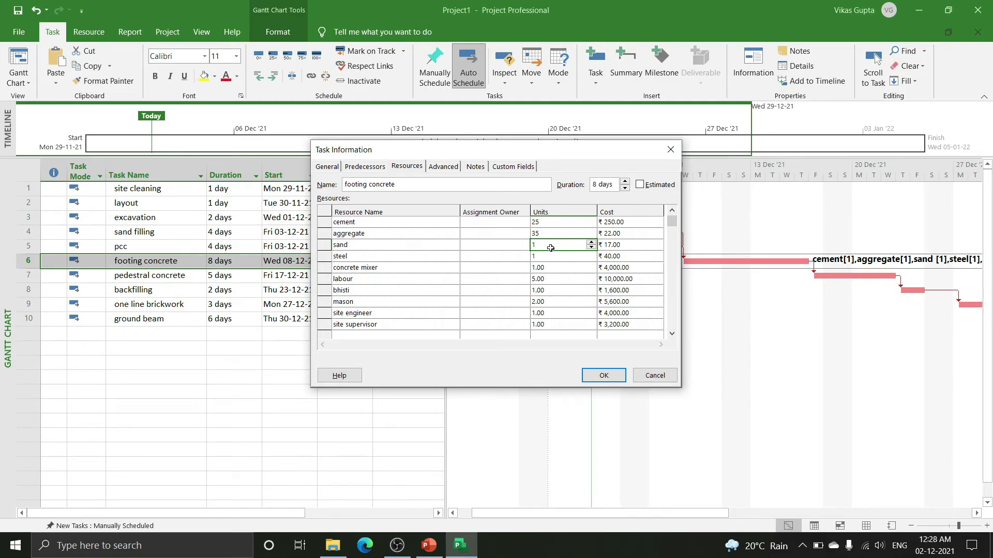
Set the units to 20 for sand and 15 for steel, and apply the changes to footing concrete
type("20")
key("Return")
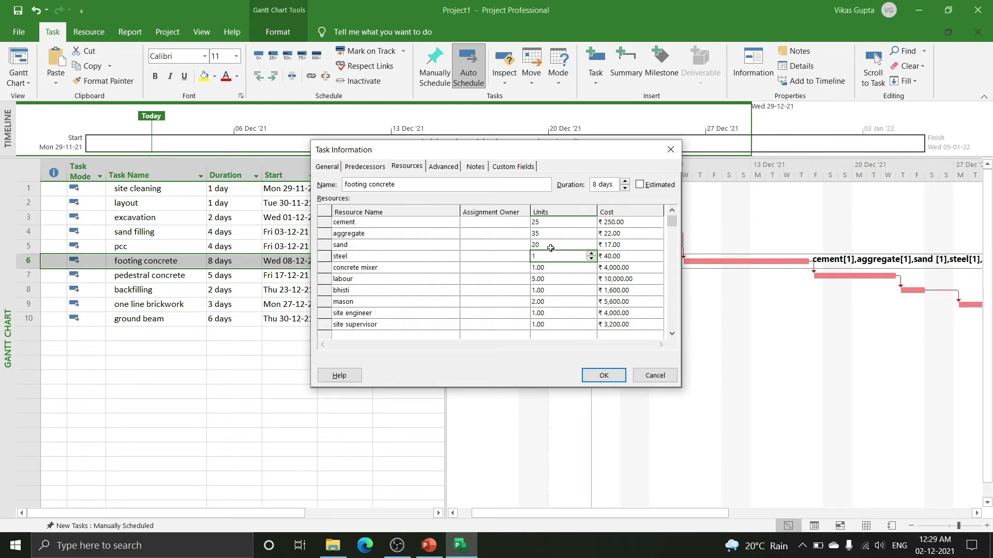
type("1")
key("Return")
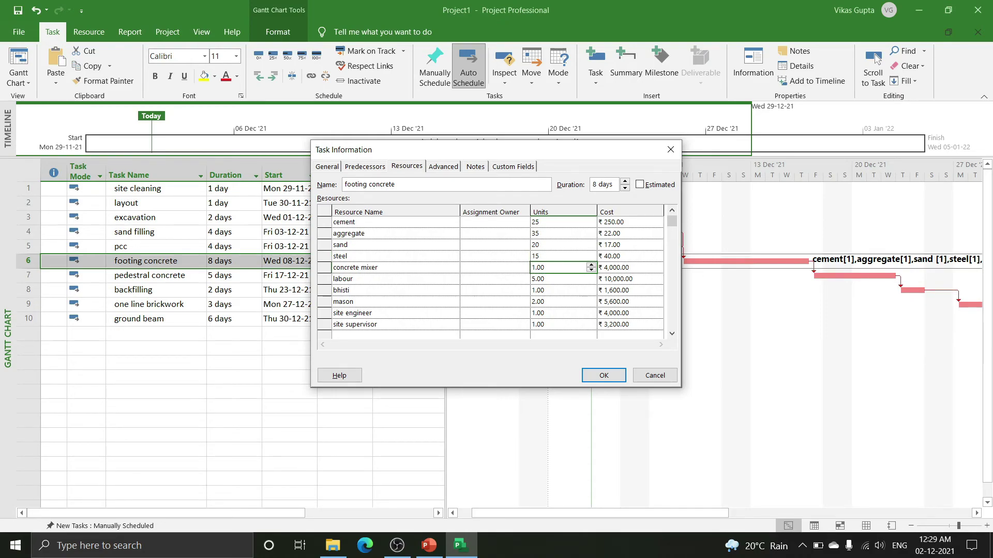
left_click(603, 375)
Review the cost of each resource assigned to the footing concrete task and close its task information
double_click(162, 264)
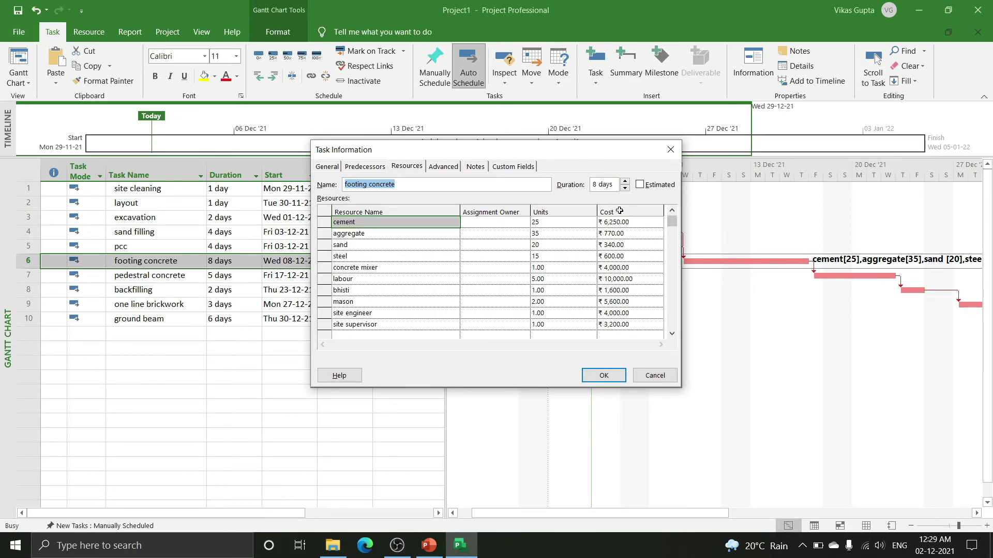
mouse_move(673, 221)
left_mouse_down()
mouse_move(674, 253)
mouse_move(673, 230)
left_mouse_up()
left_click(608, 375)
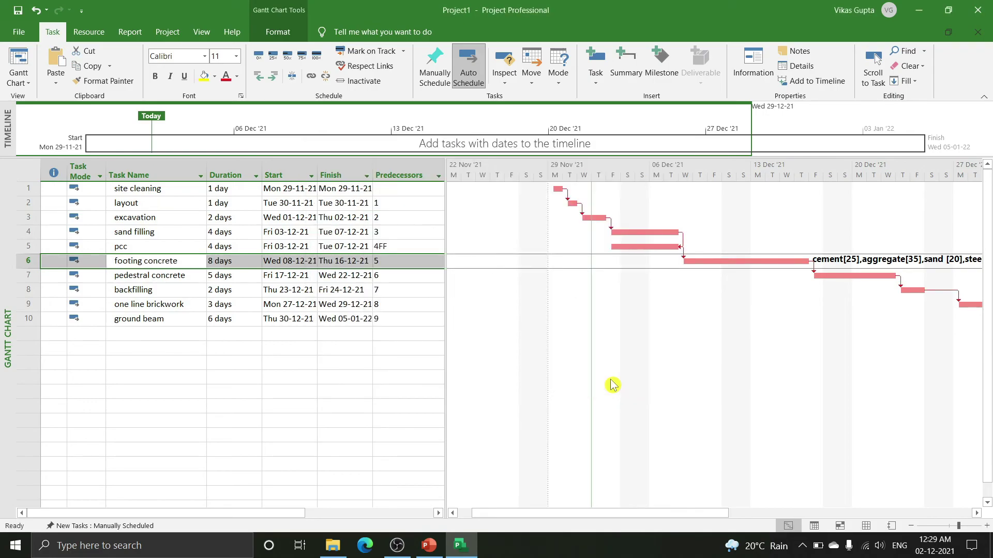